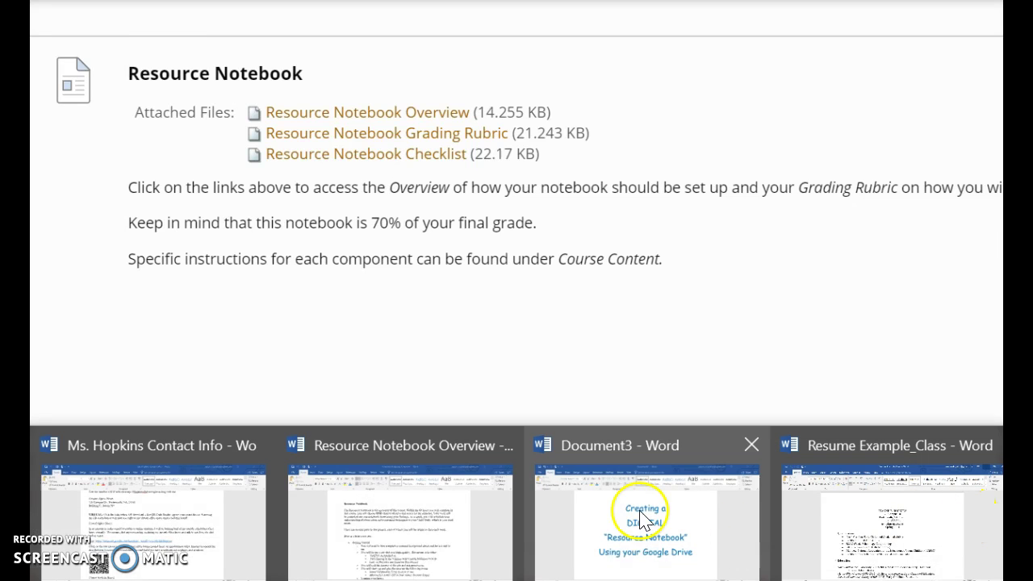
# Bring up the Resource Notebook Overview and select the Section A: Forms lines through Setting Observation.
pyautogui.moveTo(267, 529)
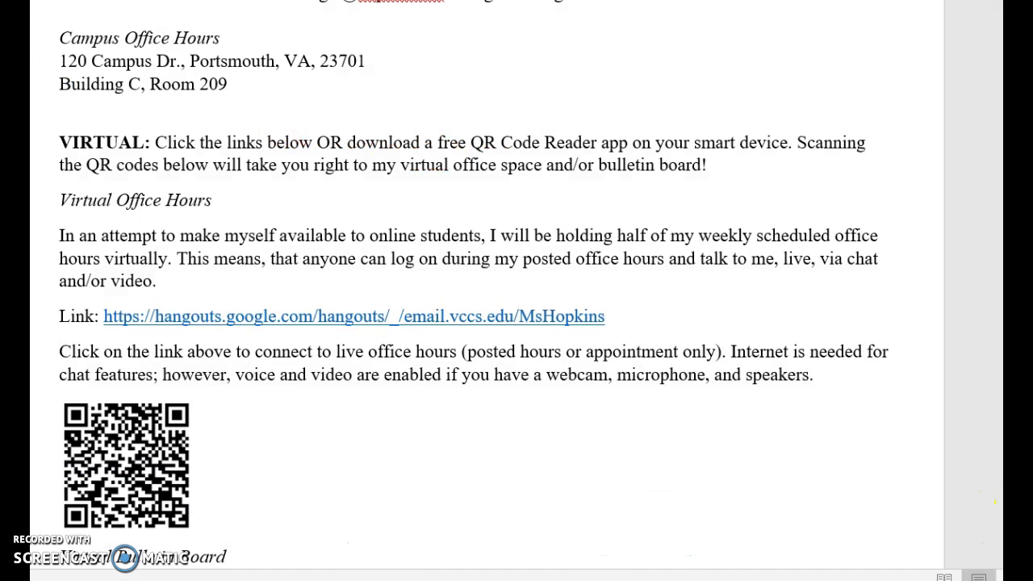
pyautogui.click(447, 569)
pyautogui.scroll(-5, 699, 358)
pyautogui.scroll(-8, 702, 358)
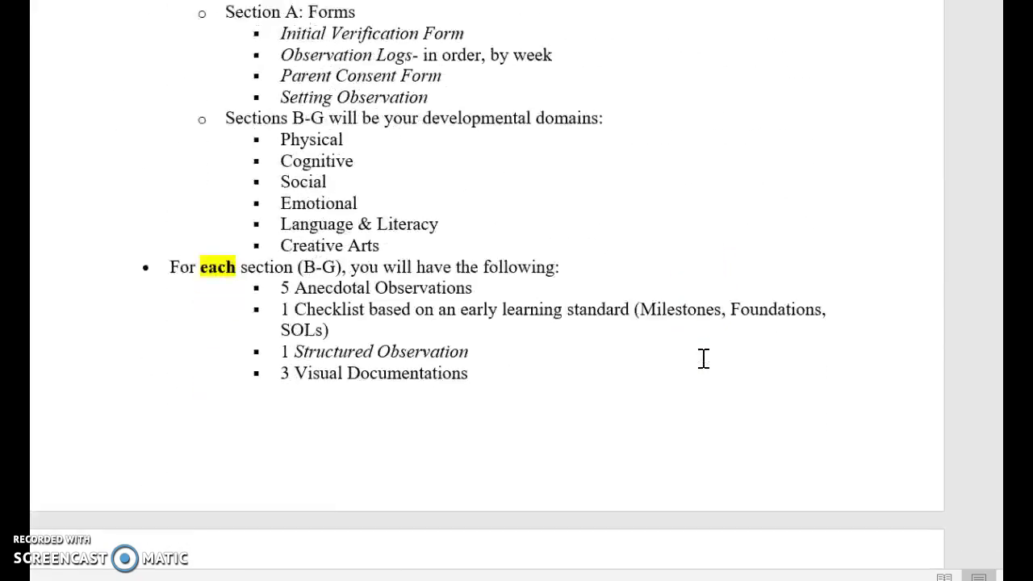
pyautogui.scroll(3, 702, 358)
pyautogui.click(255, 134)
pyautogui.moveTo(223, 112); pyautogui.dragTo(449, 195)
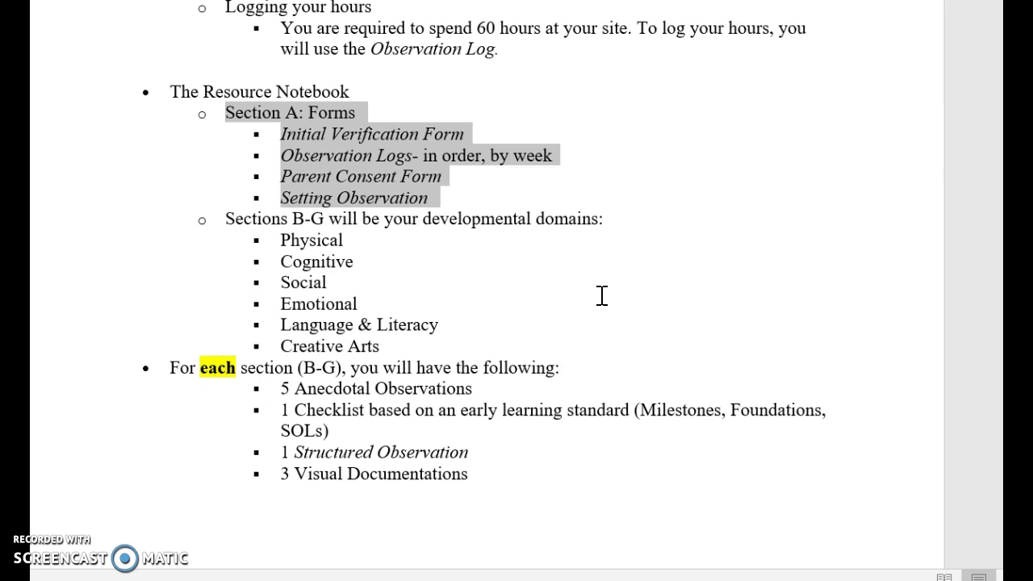
# Scroll through the remaining notebook sections in the overview, down to Section H.
pyautogui.scroll(-3, 605, 318)
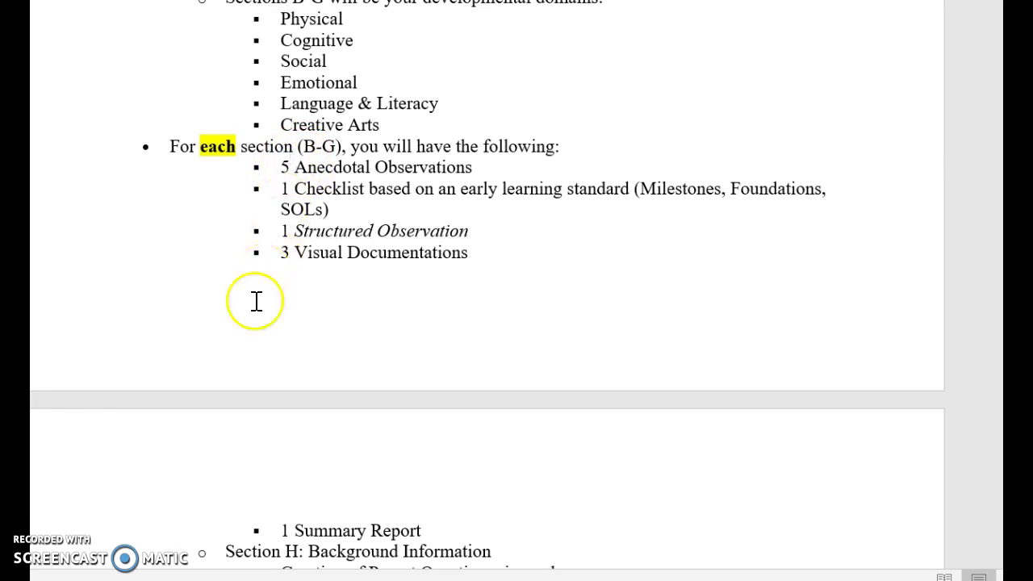
pyautogui.scroll(-3, 237, 353)
pyautogui.scroll(-3, 235, 362)
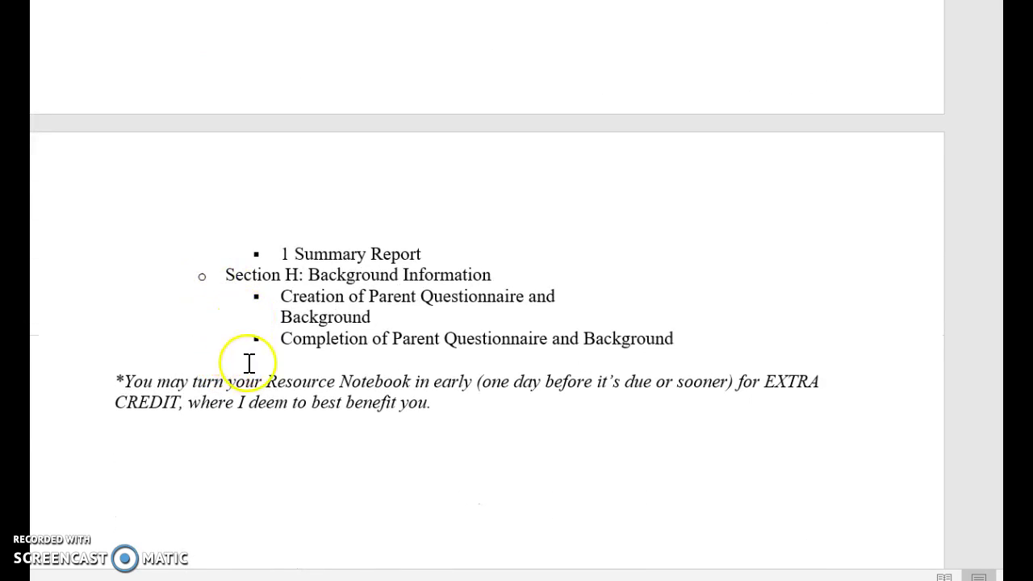
pyautogui.scroll(12, 273, 347)
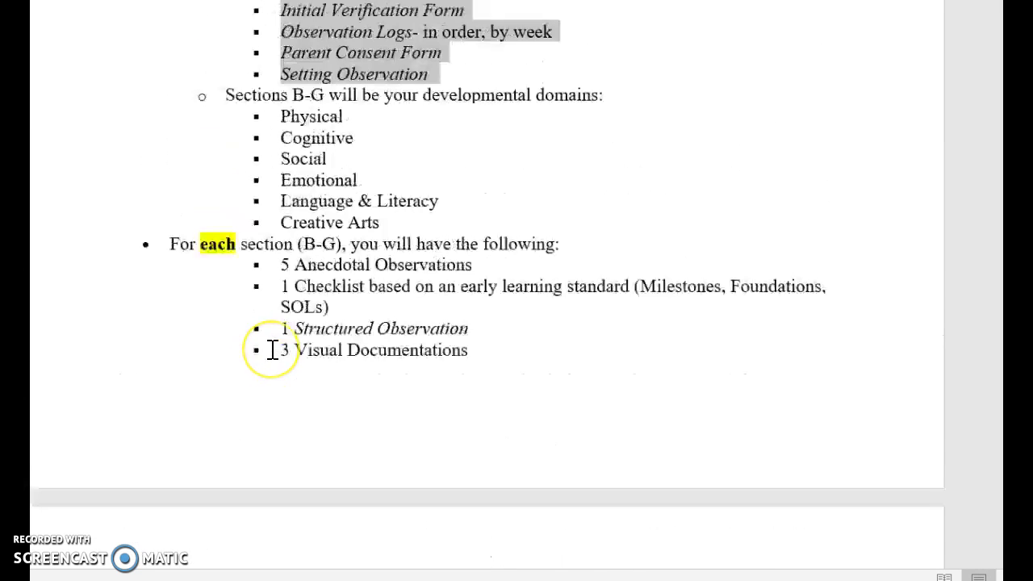
pyautogui.scroll(-2, 272, 348)
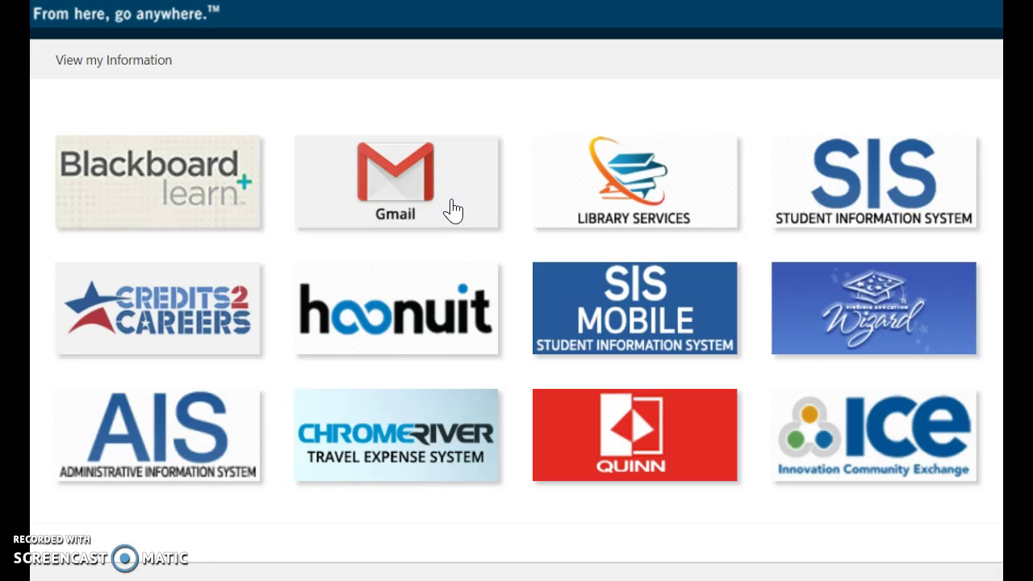
# Open the college Gmail inbox from the Gmail tile on MyTCC.
pyautogui.click(447, 200)
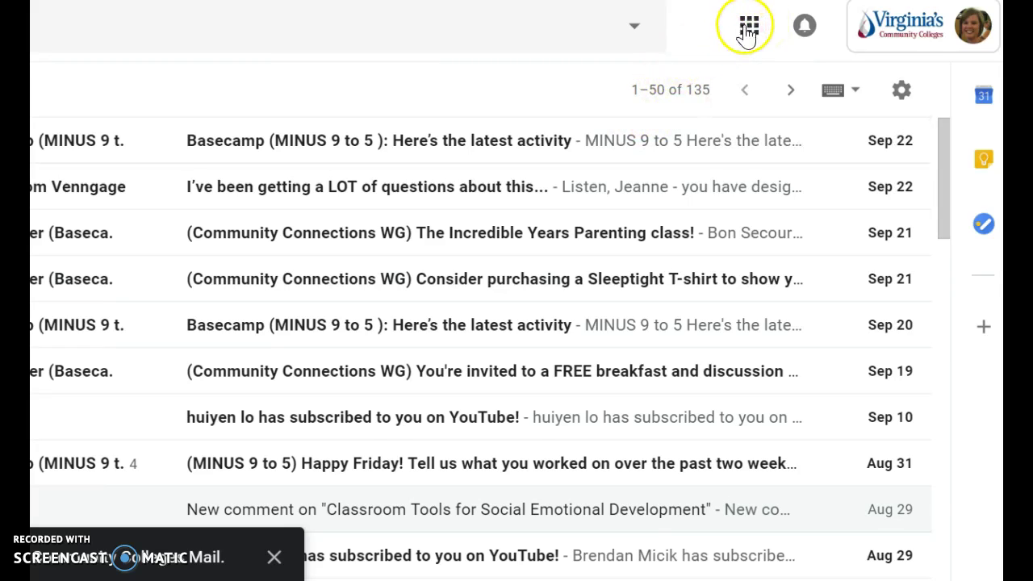
# Go from Gmail to Google Drive's My Drive through the Google apps grid.
pyautogui.click(749, 29)
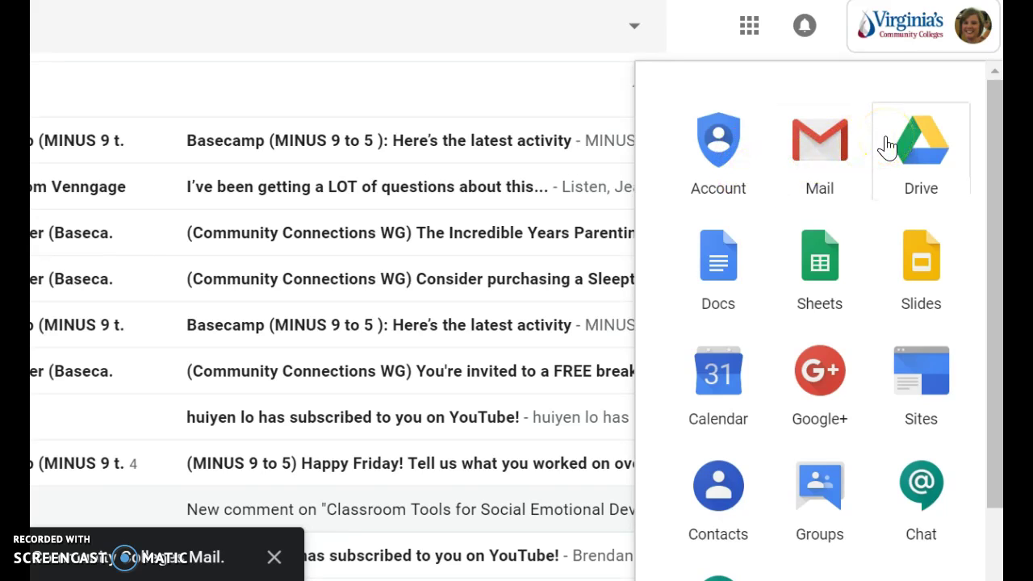
pyautogui.scroll(-6, 799, 315)
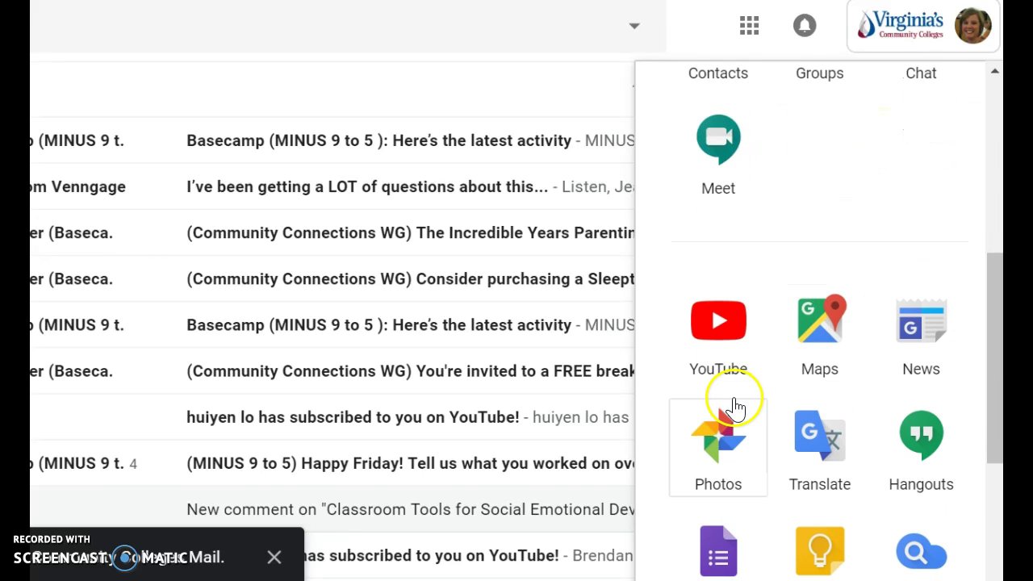
pyautogui.scroll(6, 732, 372)
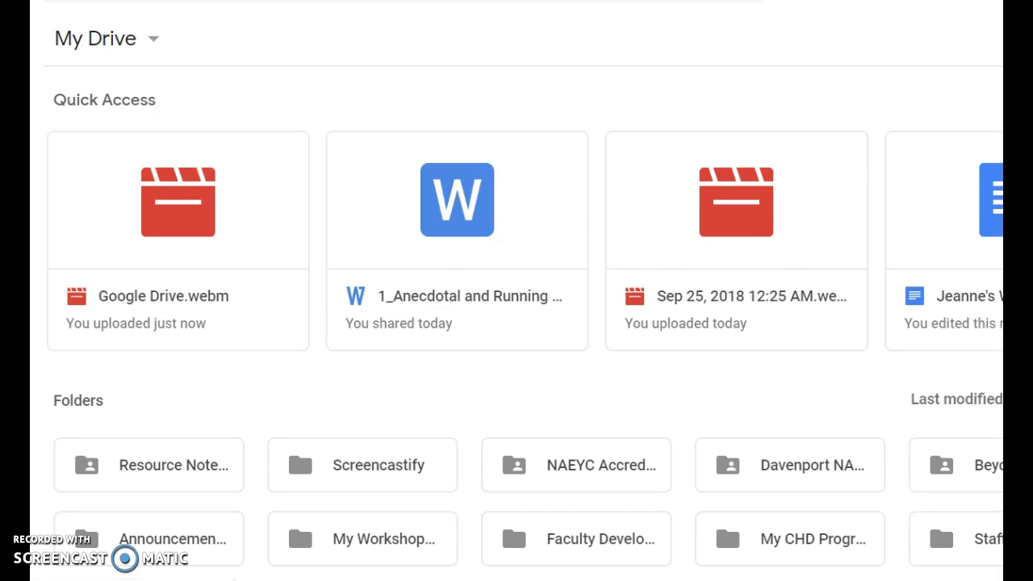
# Remove the old Resource Notebook folder from My Drive and dismiss the undo notice.
pyautogui.rightClick(117, 458)
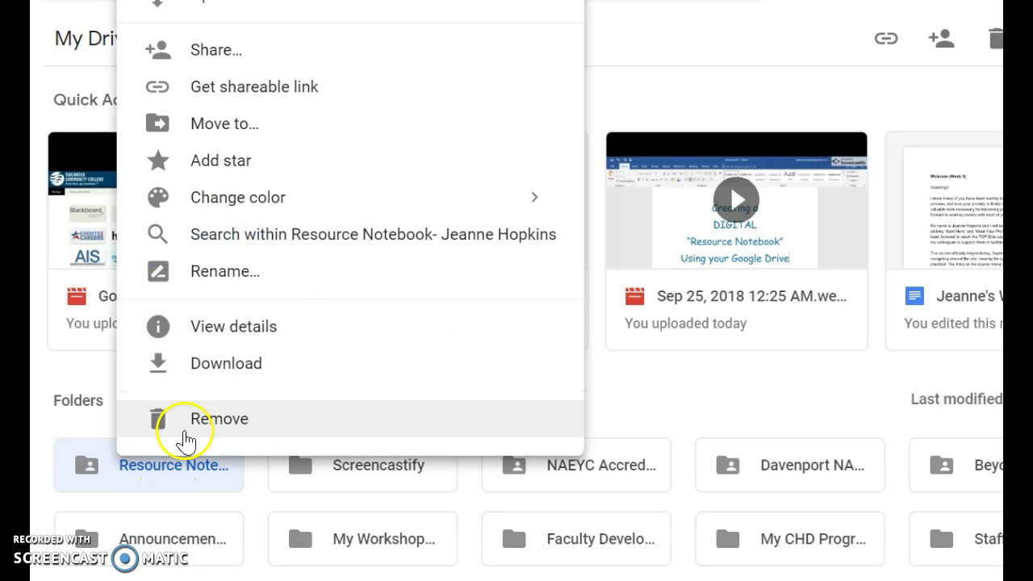
pyautogui.click(184, 419)
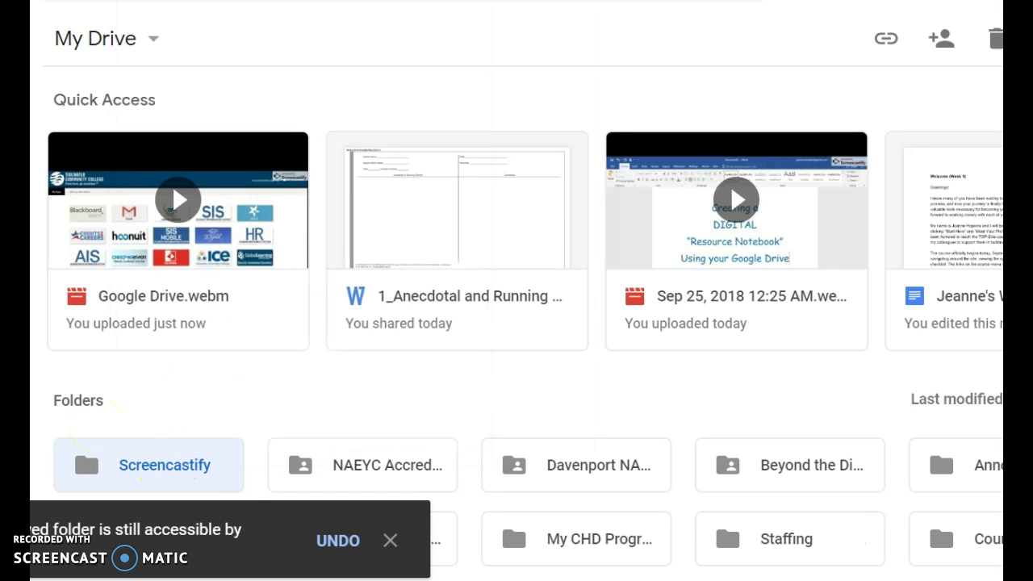
pyautogui.click(394, 541)
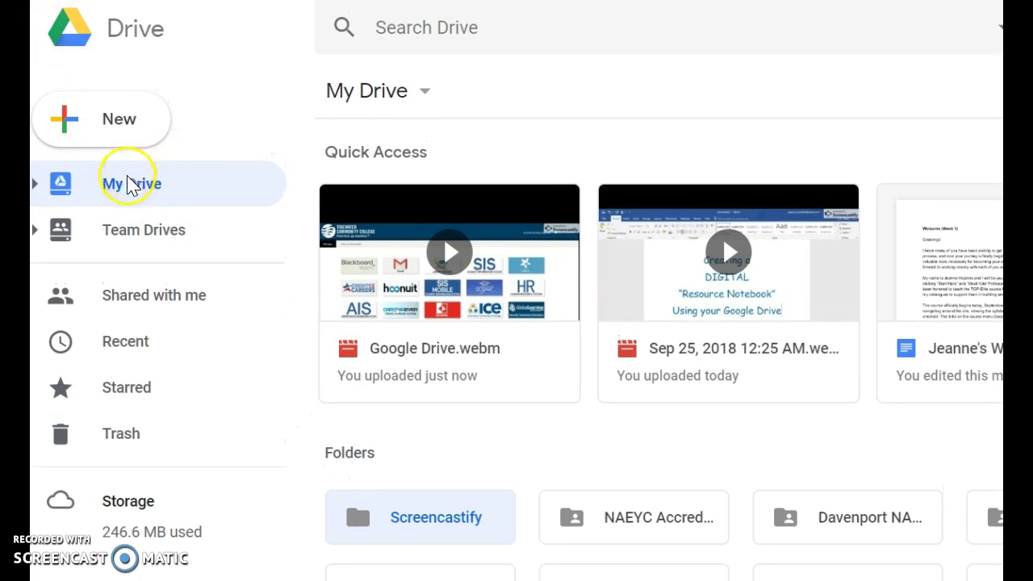
# Create a folder named 'Resource Notebook:' followed by the student's full name, then open it.
pyautogui.click(132, 120)
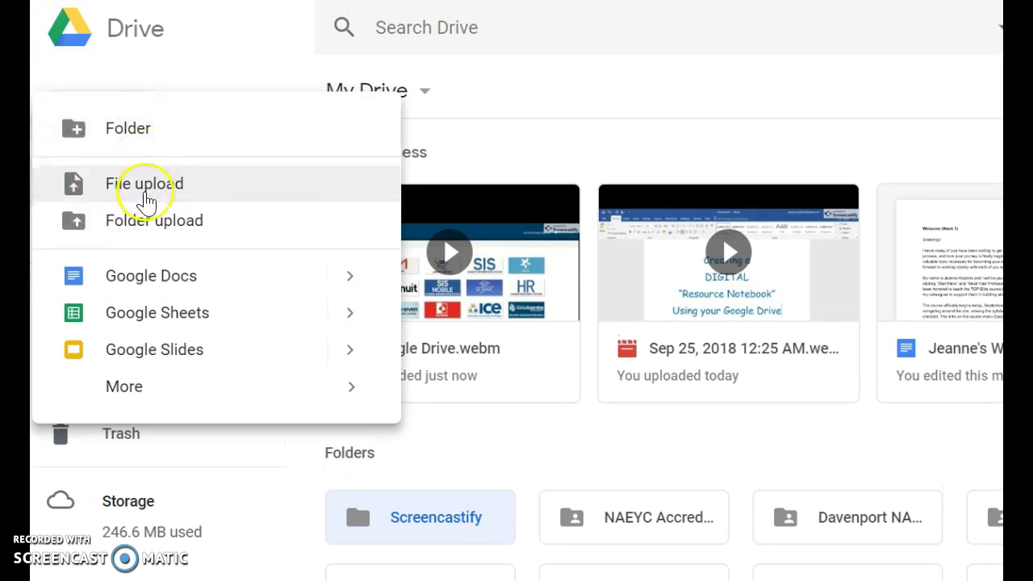
pyautogui.click(150, 129)
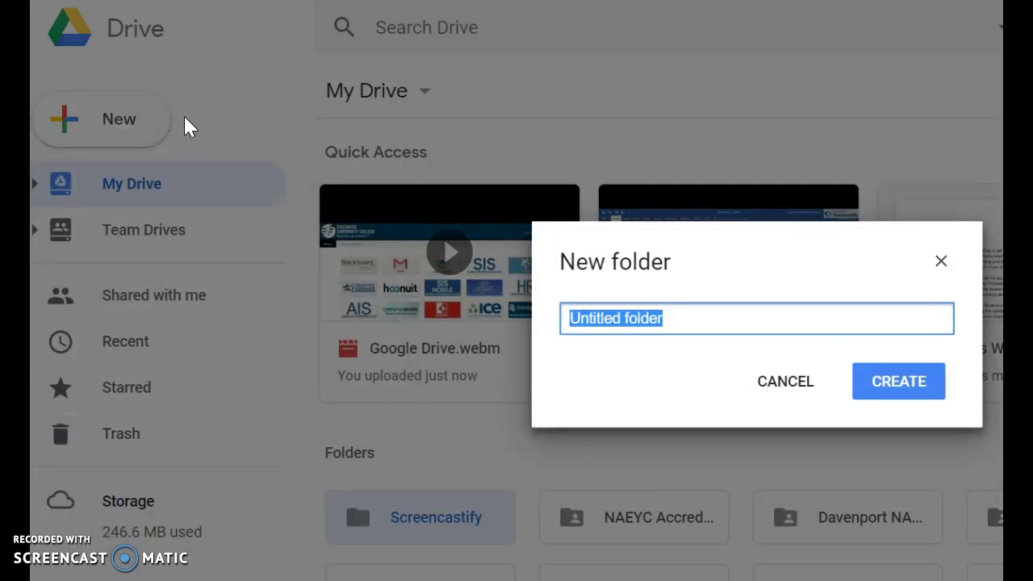
pyautogui.write('Resource No')
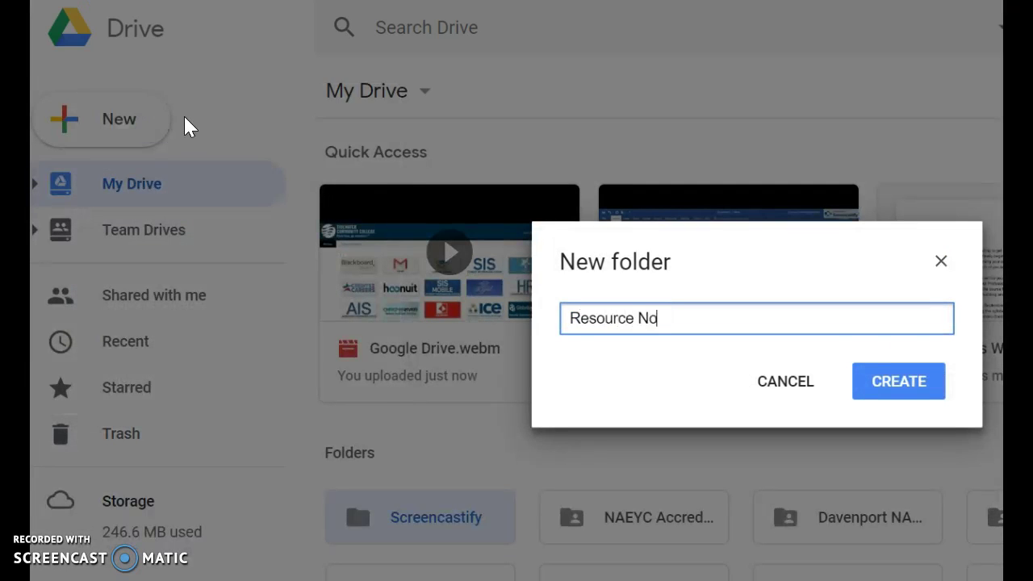
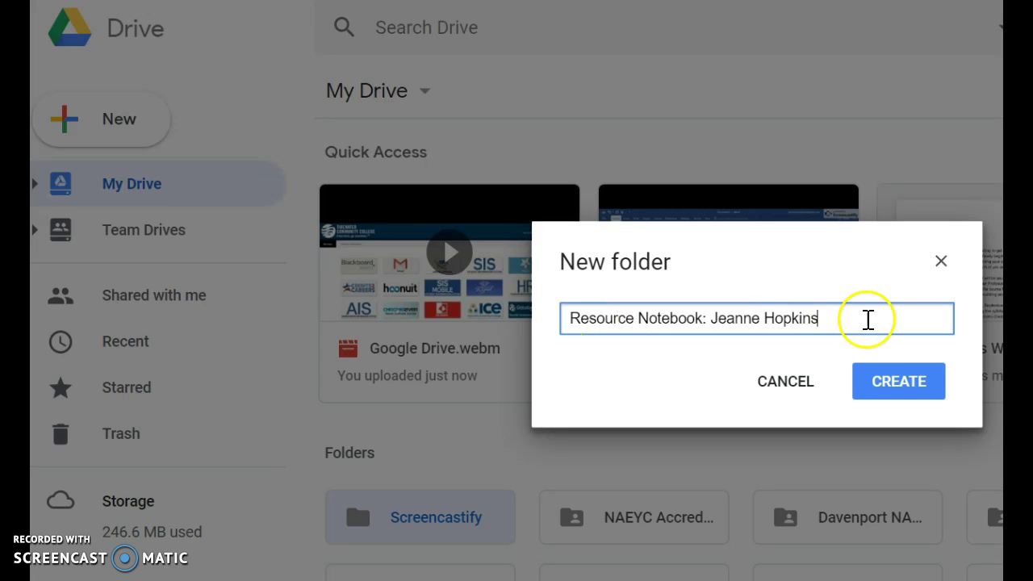
pyautogui.click(868, 389)
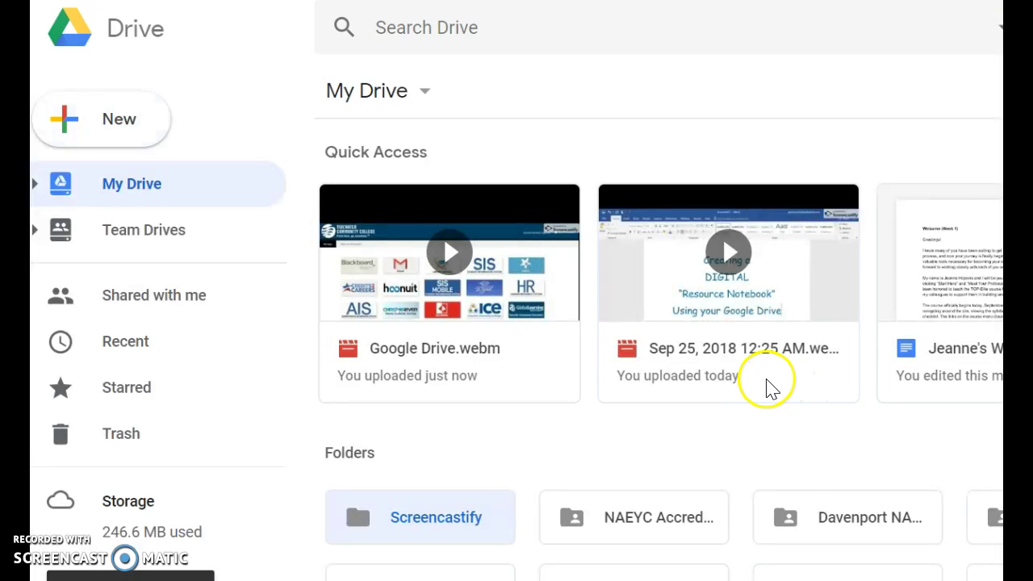
pyautogui.doubleClick(404, 526)
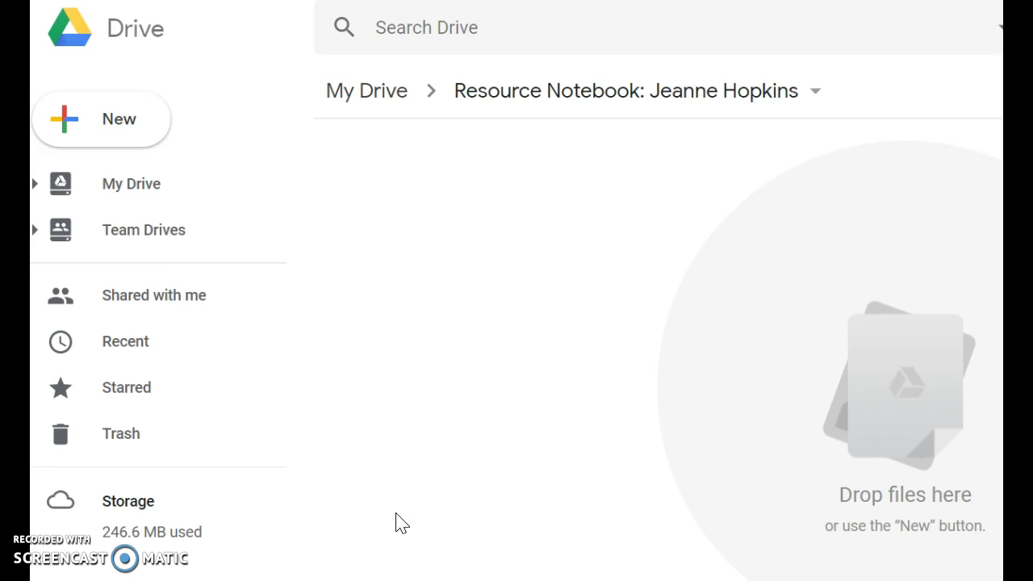
# Create a 'Section A: Forms' subfolder inside the Resource Notebook folder.
pyautogui.click(120, 131)
pyautogui.click(128, 134)
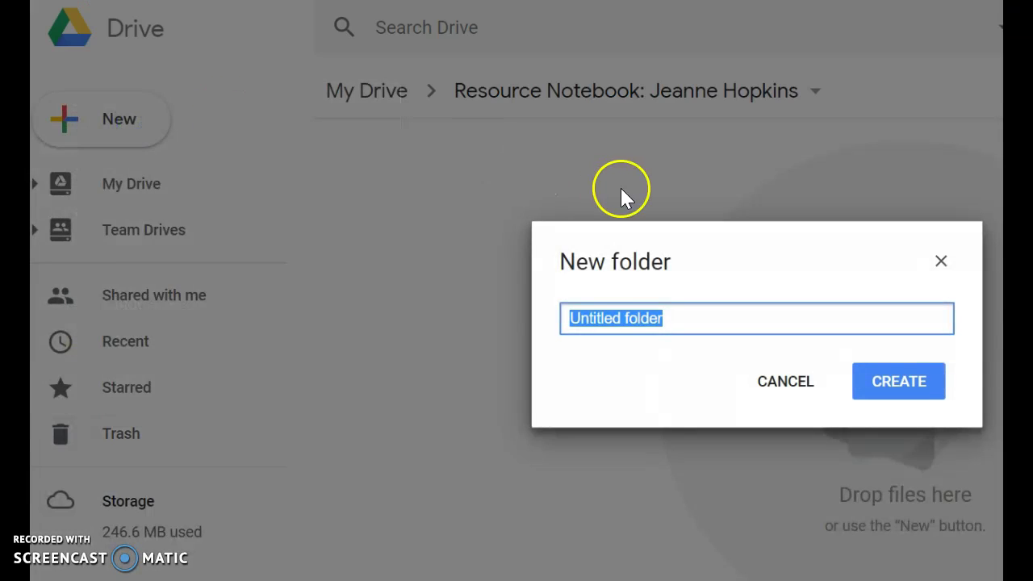
pyautogui.write('Section ')
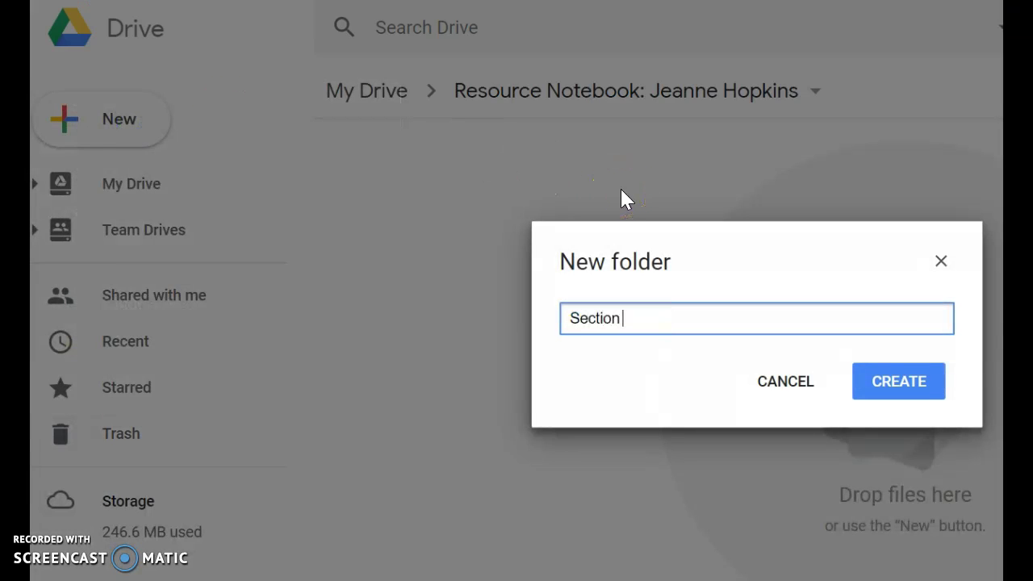
pyautogui.write('A: Forms')
pyautogui.click(864, 388)
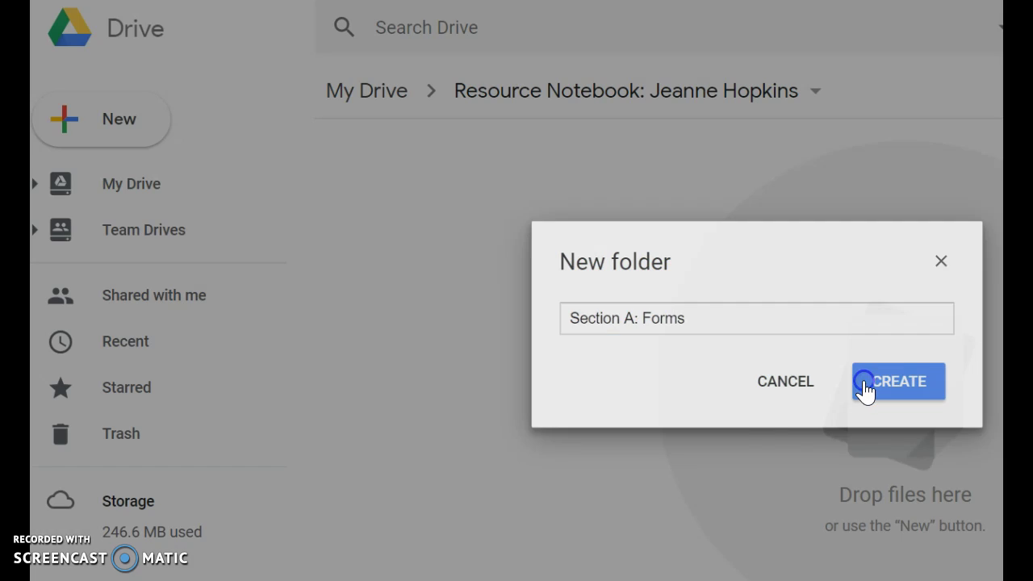
# Add a second subfolder named 'Section B: Physical'.
pyautogui.click(101, 112)
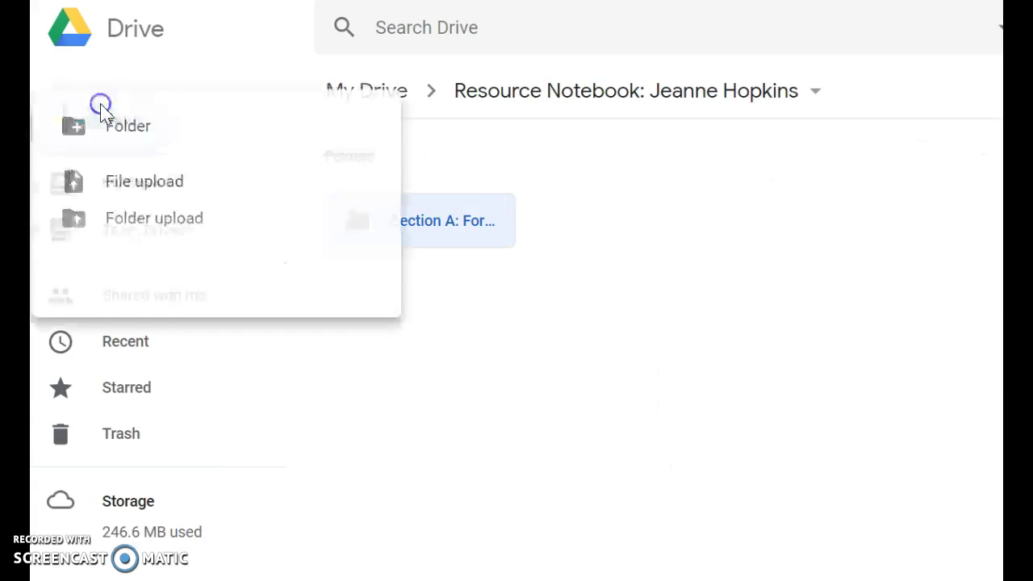
pyautogui.click(106, 134)
pyautogui.write('Section B: Physical')
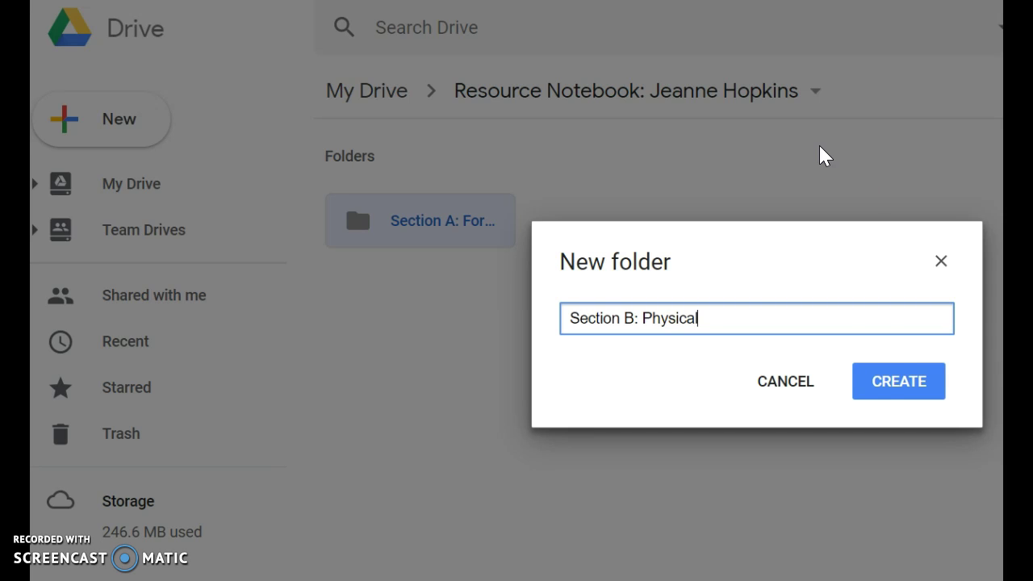
pyautogui.click(878, 369)
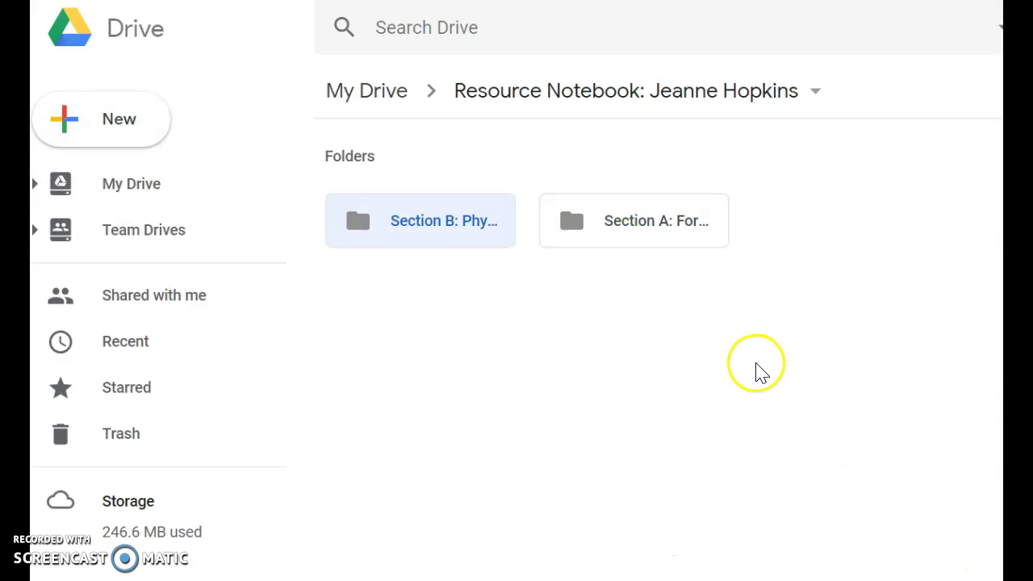
# Check the section list in the Word overview, then create the 'Section C: Cognitive' subfolder.
pyautogui.hotkey('alt', 'Tab')
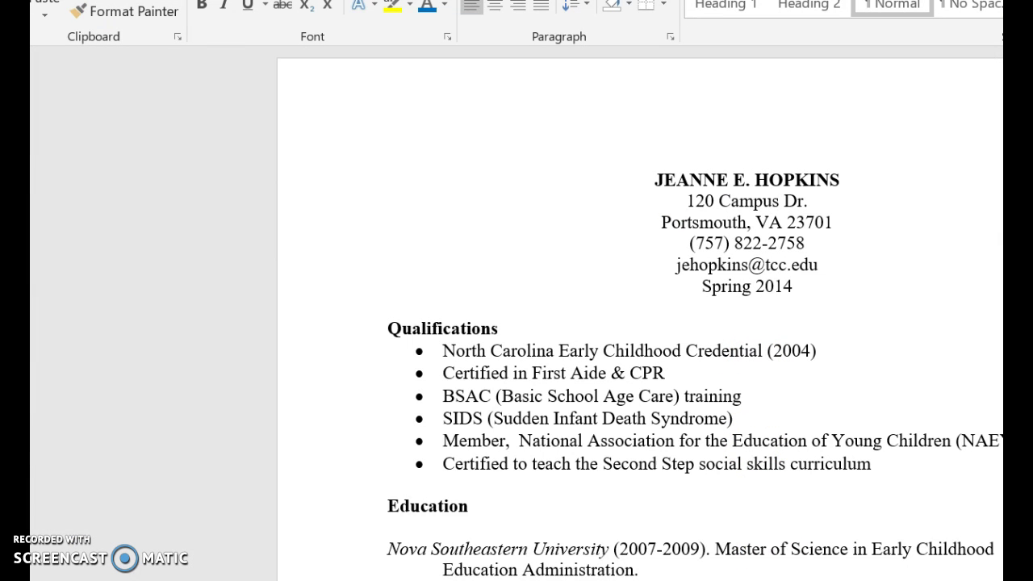
pyautogui.click(677, 543)
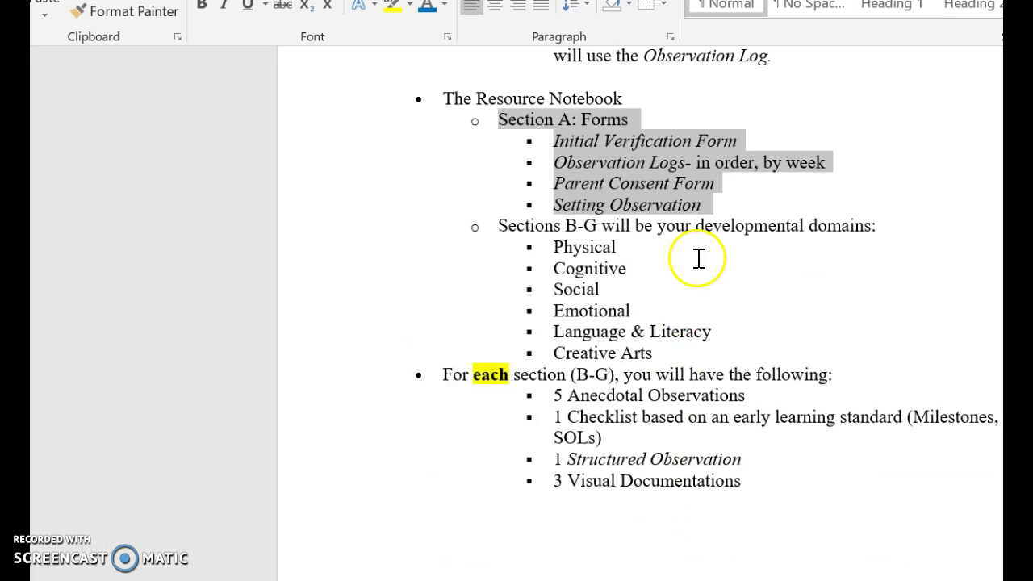
pyautogui.hotkey('alt', 'Tab')
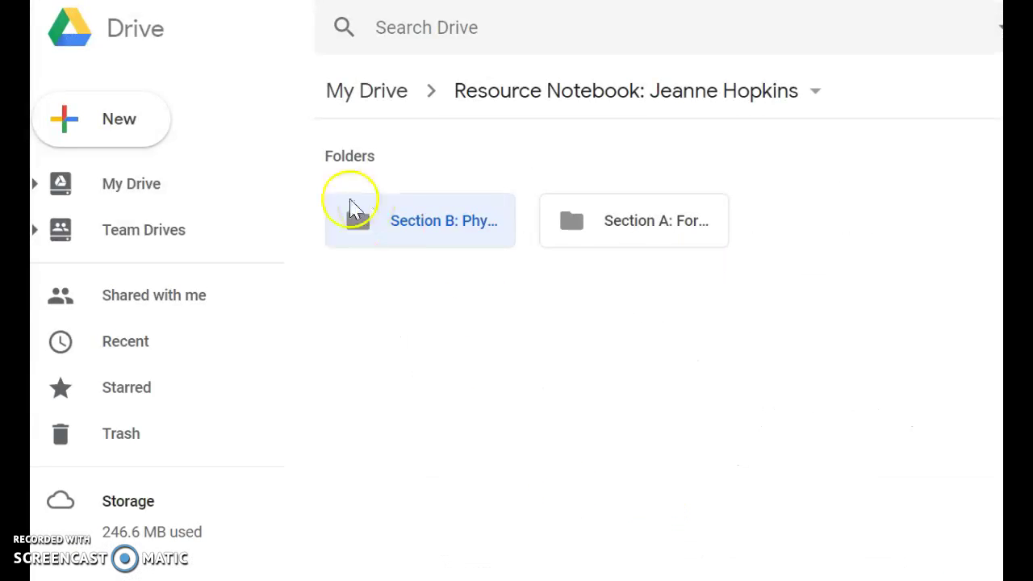
pyautogui.click(87, 110)
pyautogui.click(92, 129)
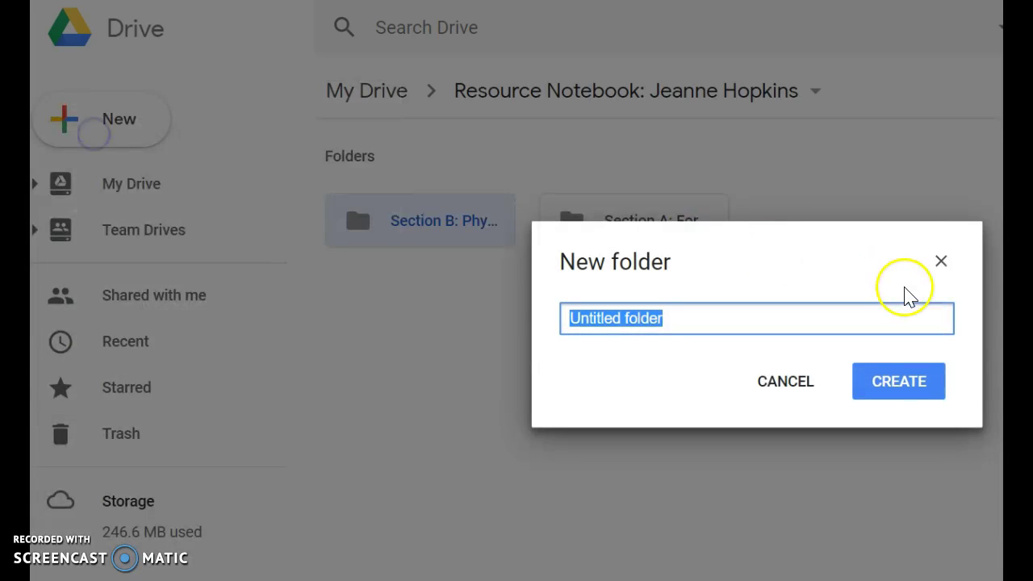
pyautogui.write('Section C: Cognitive')
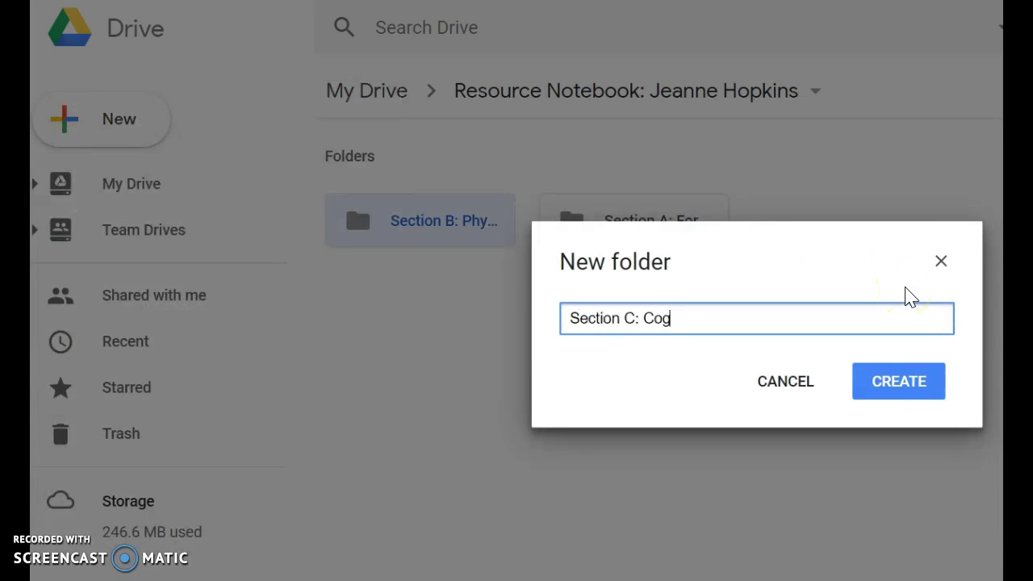
pyautogui.click(933, 396)
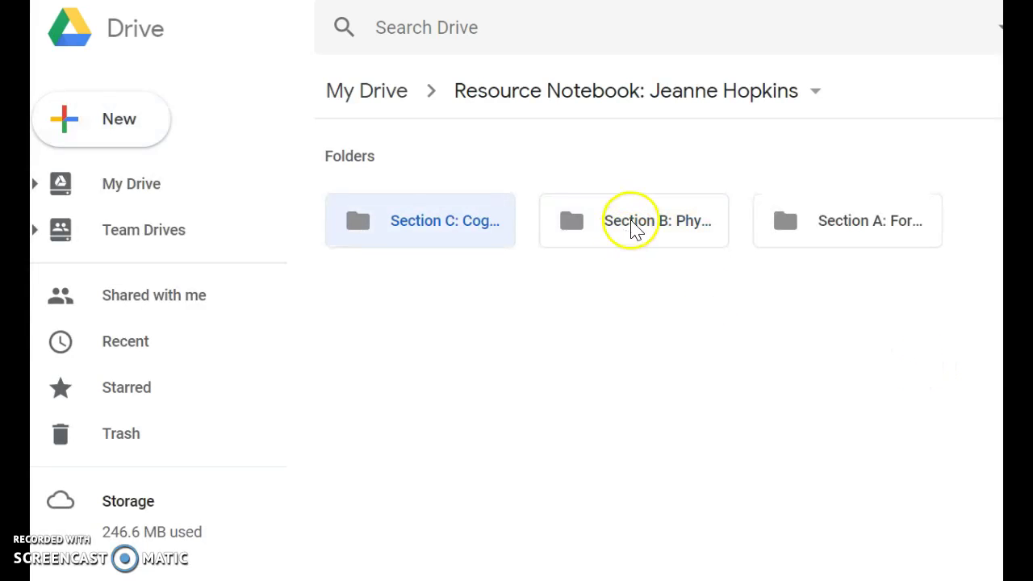
pyautogui.click(831, 243)
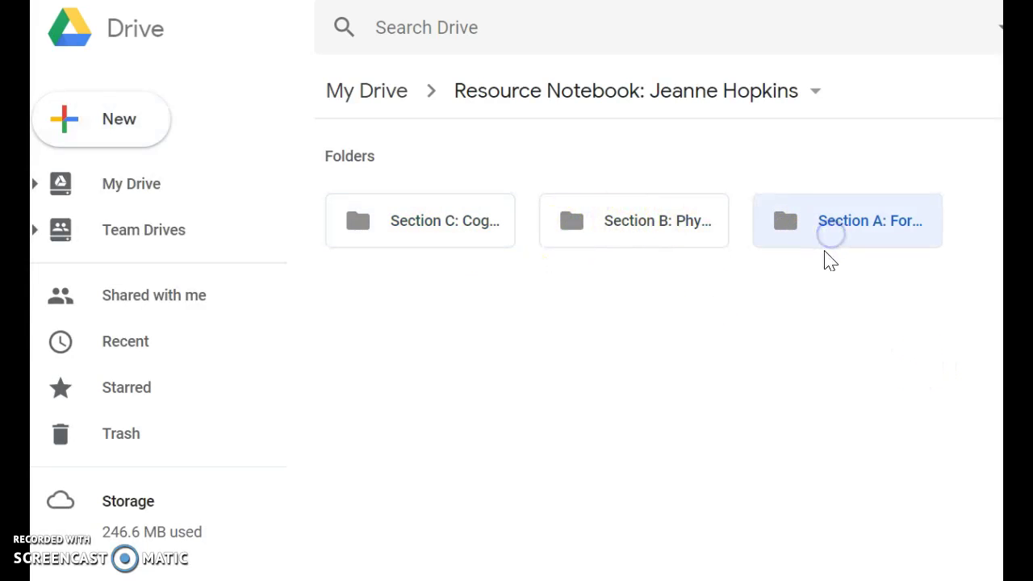
# Inside Section B, create a subfolder named 'Anecdotal Records: Physical'.
pyautogui.doubleClick(591, 228)
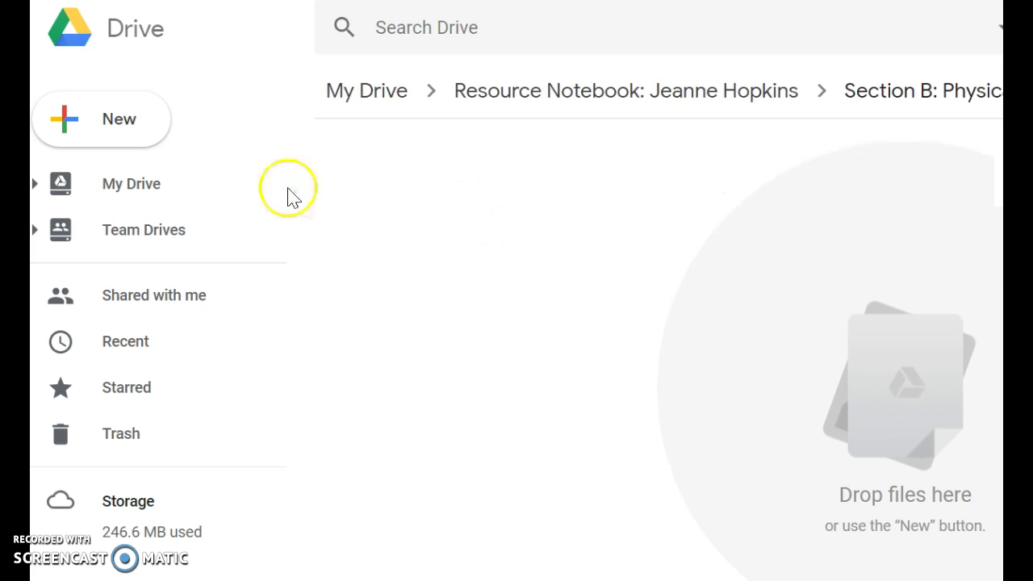
pyautogui.click(105, 139)
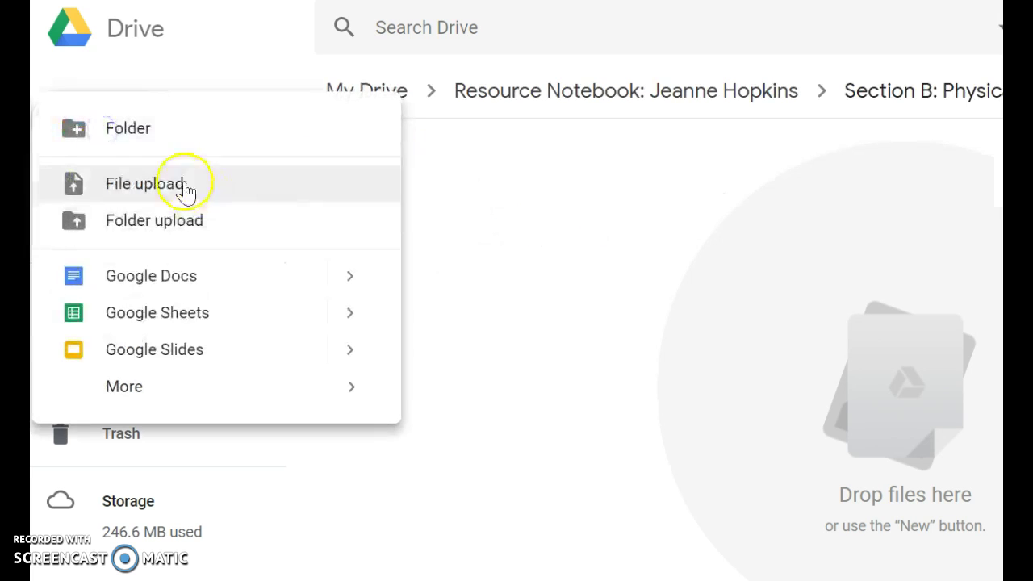
pyautogui.click(145, 139)
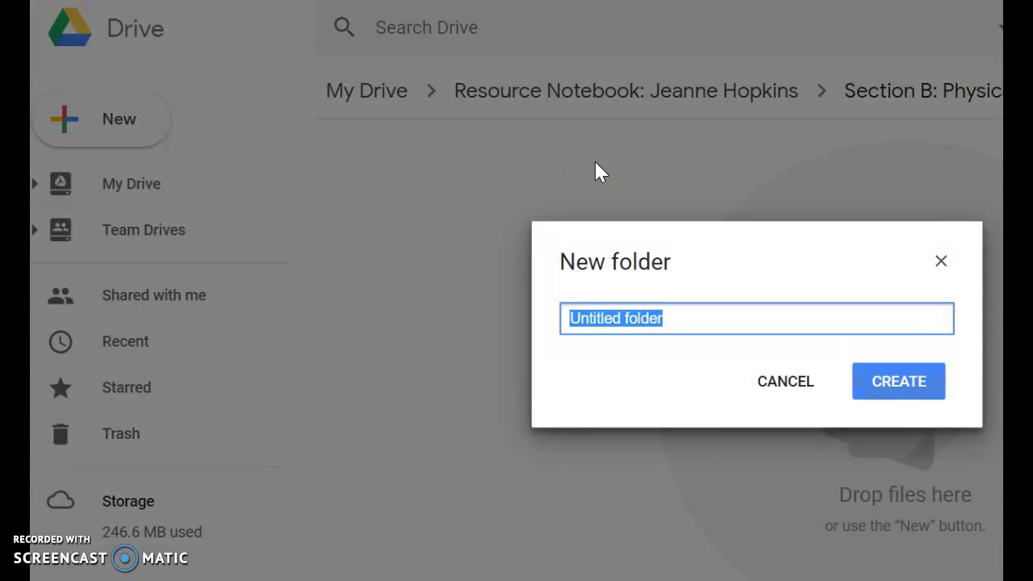
pyautogui.write('Anecfo')
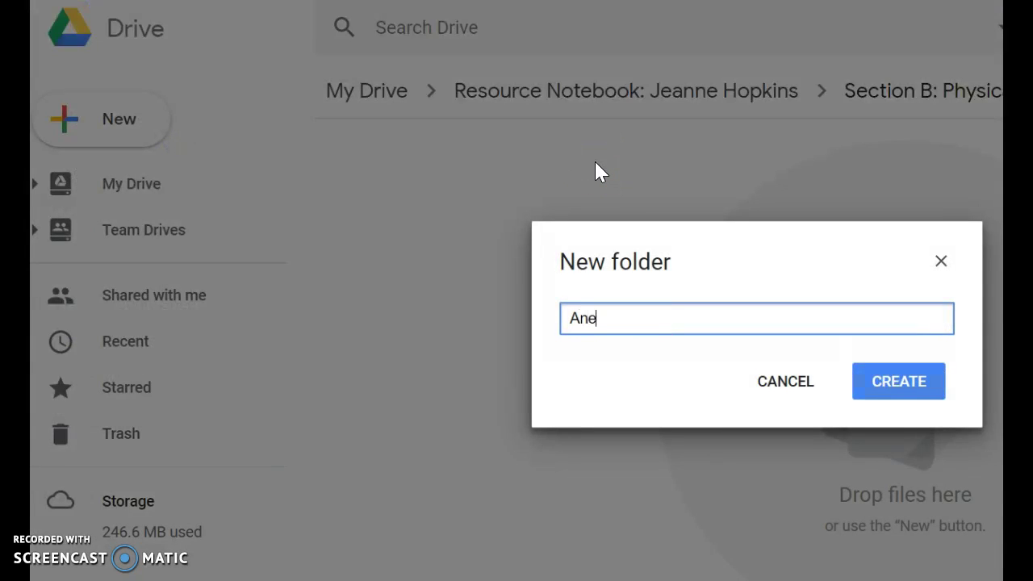
pyautogui.press('BackSpace')
pyautogui.press('BackSpace')
pyautogui.write('dotal Records: Physical')
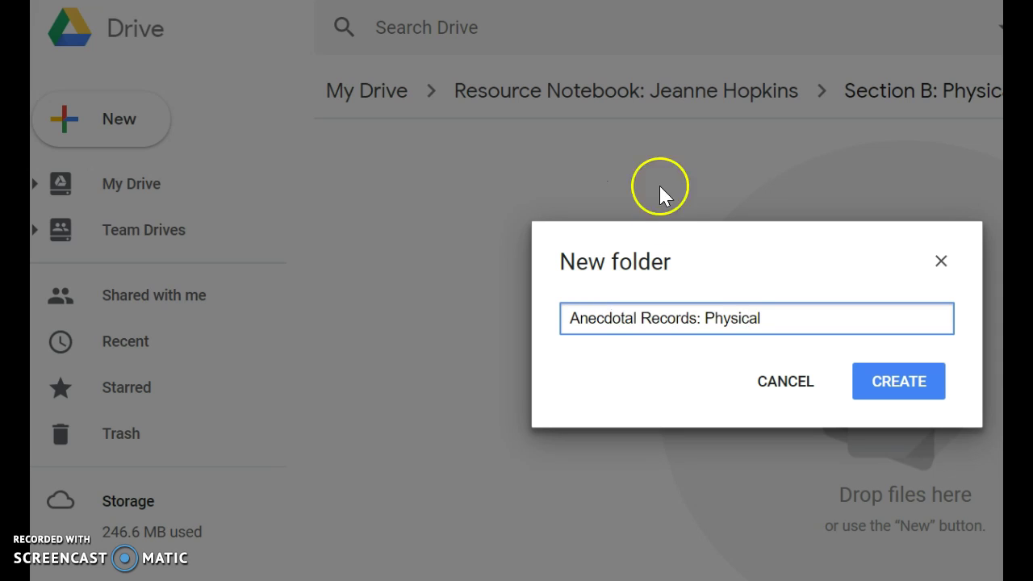
pyautogui.click(892, 386)
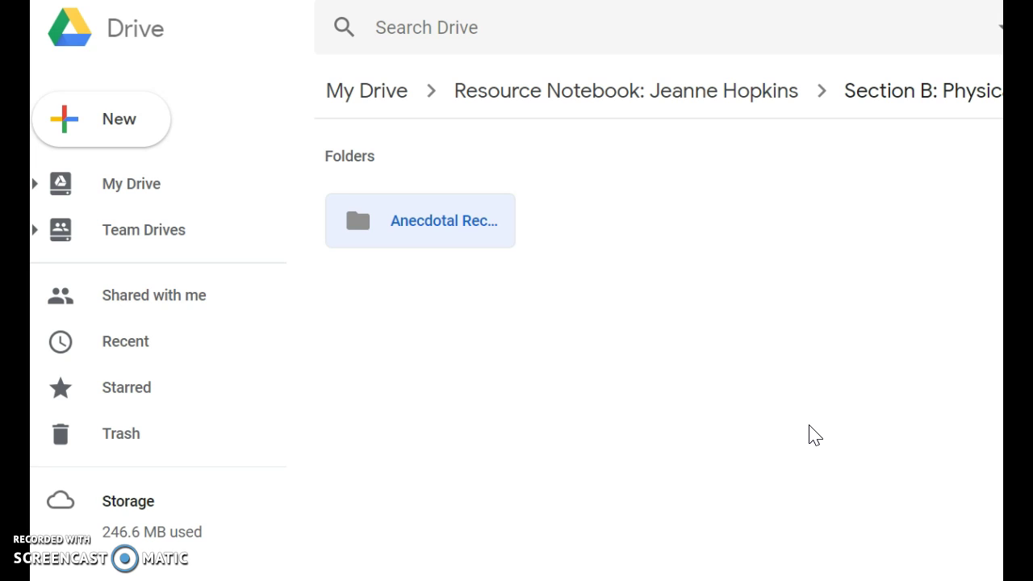
# Upload '1_Anecdotal and Running Record' from the computer into the Anecdotal Records: Physical folder.
pyautogui.click(470, 221)
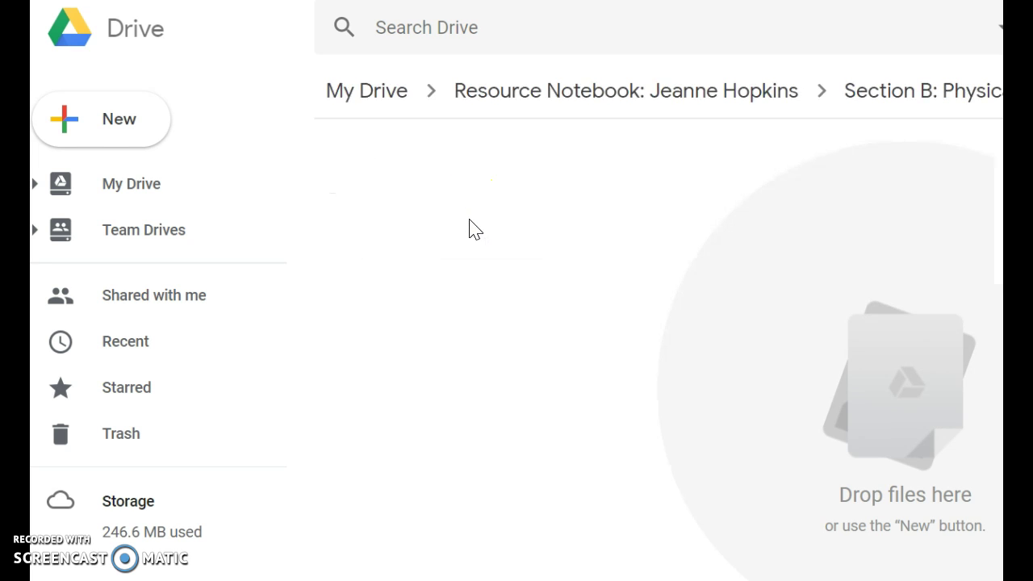
pyautogui.click(151, 131)
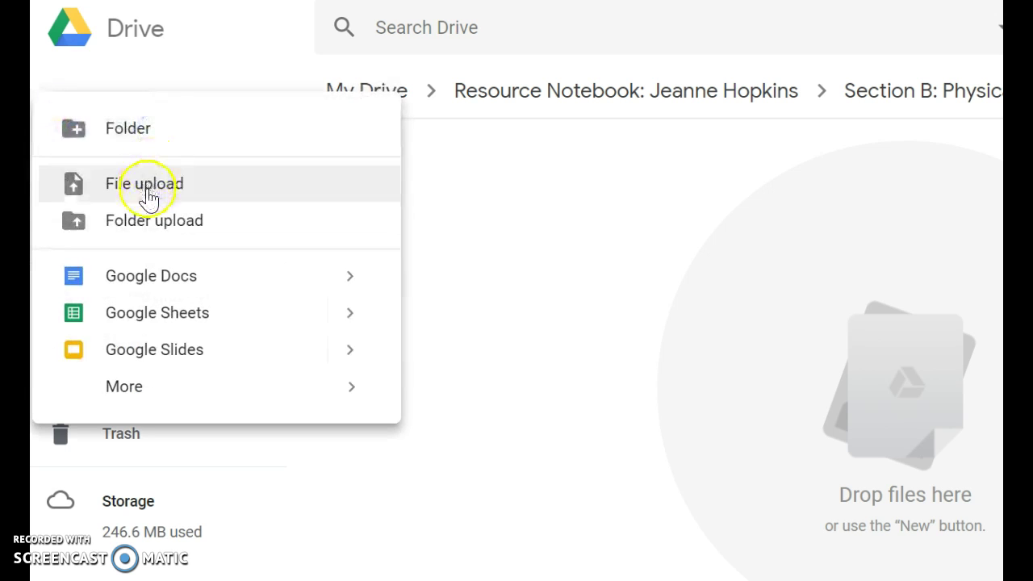
pyautogui.click(148, 188)
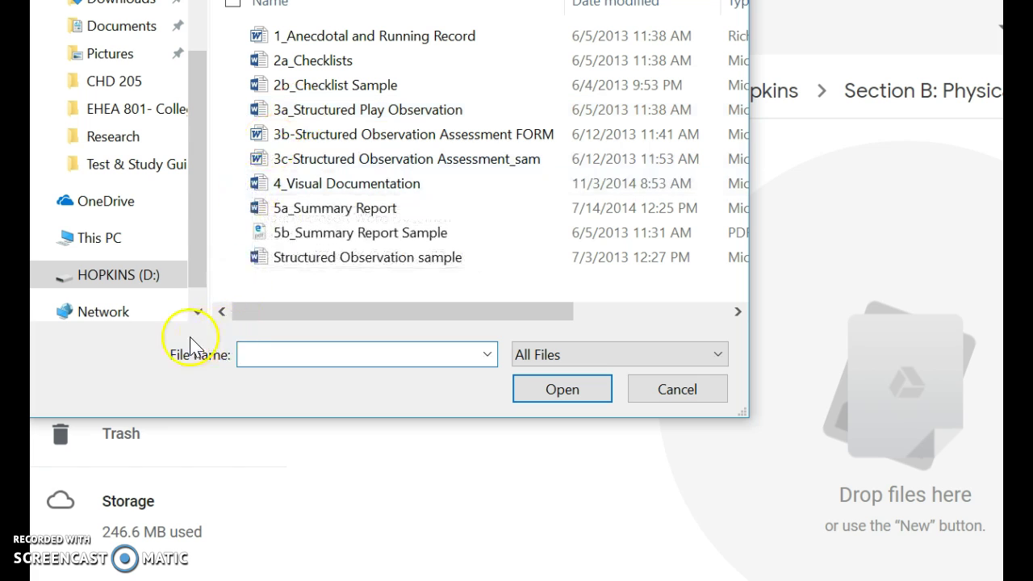
pyautogui.scroll(-1, 194, 326)
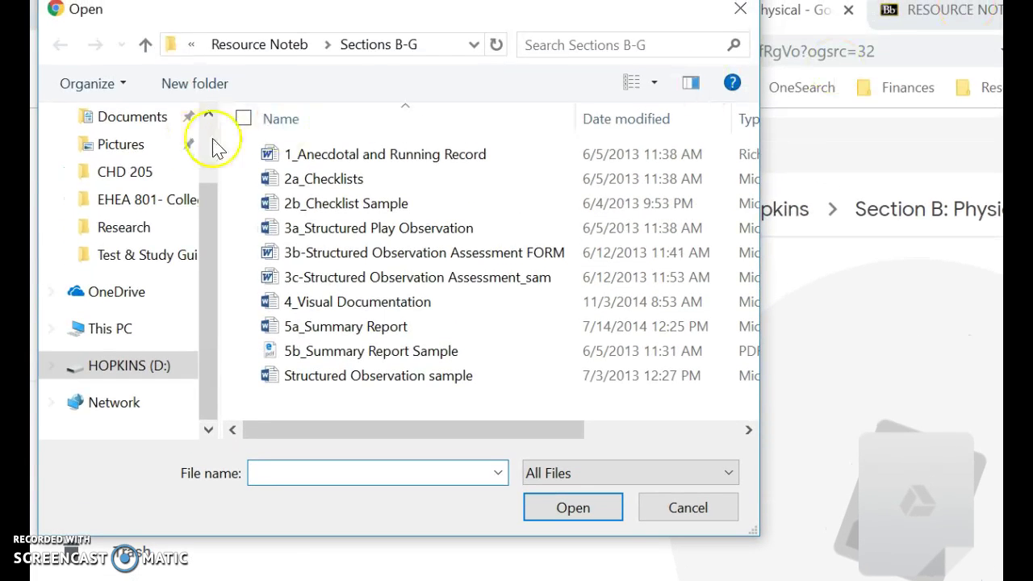
pyautogui.doubleClick(339, 158)
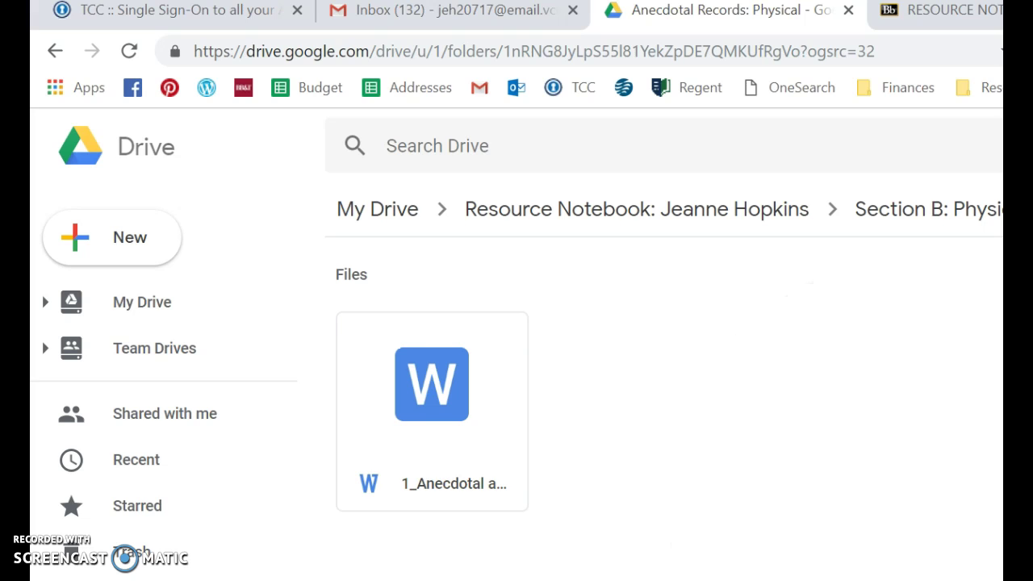
# Preview the uploaded anecdotal record file, then return to the top level of My Drive.
pyautogui.doubleClick(446, 442)
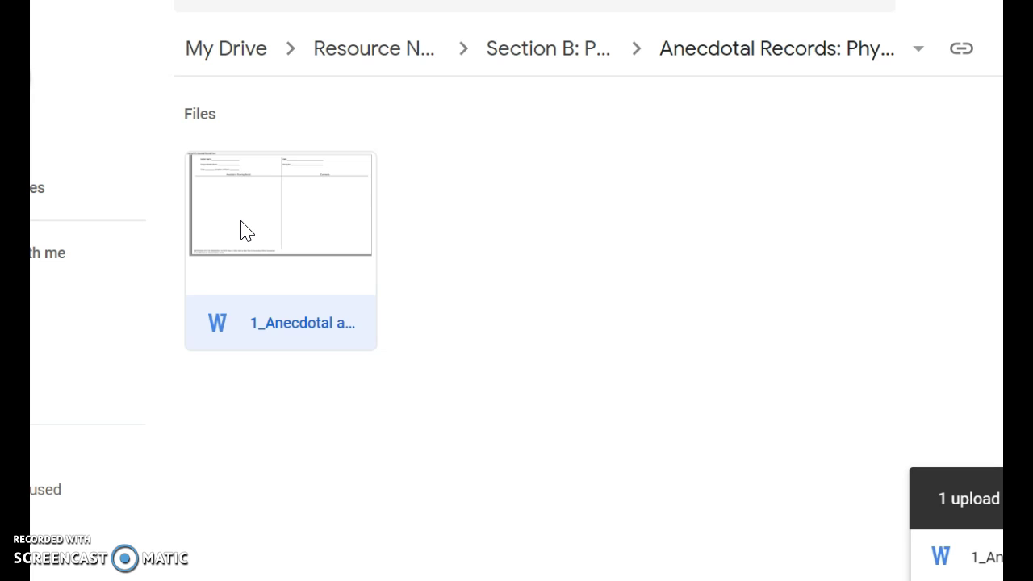
pyautogui.click(244, 50)
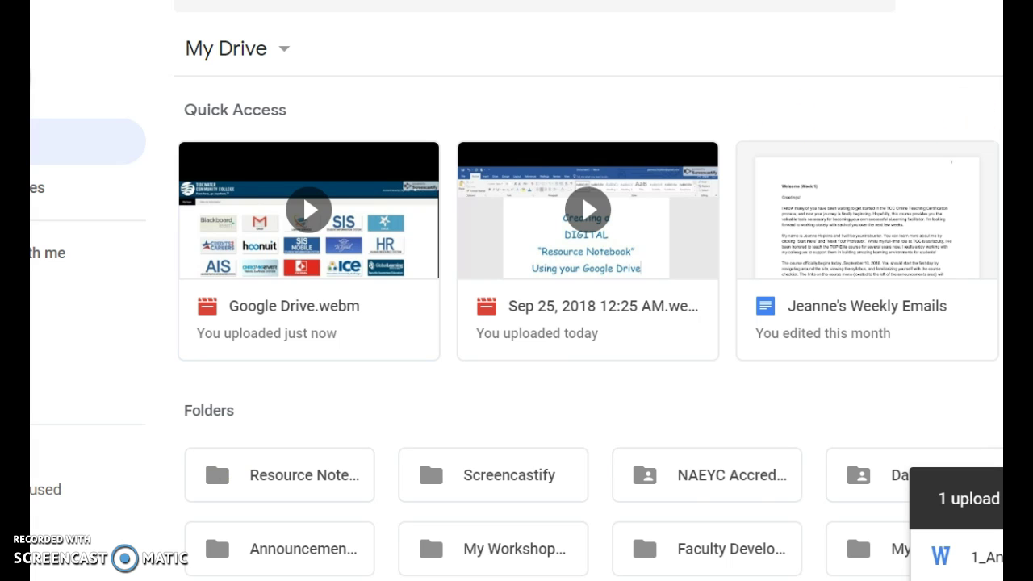
pyautogui.click(888, 38)
# Below the Carteret Community College entry, add the line 'Observation & Assessment Notebook (60 hours in field):'.
pyautogui.click(927, 519)
pyautogui.scroll(-3, 747, 471)
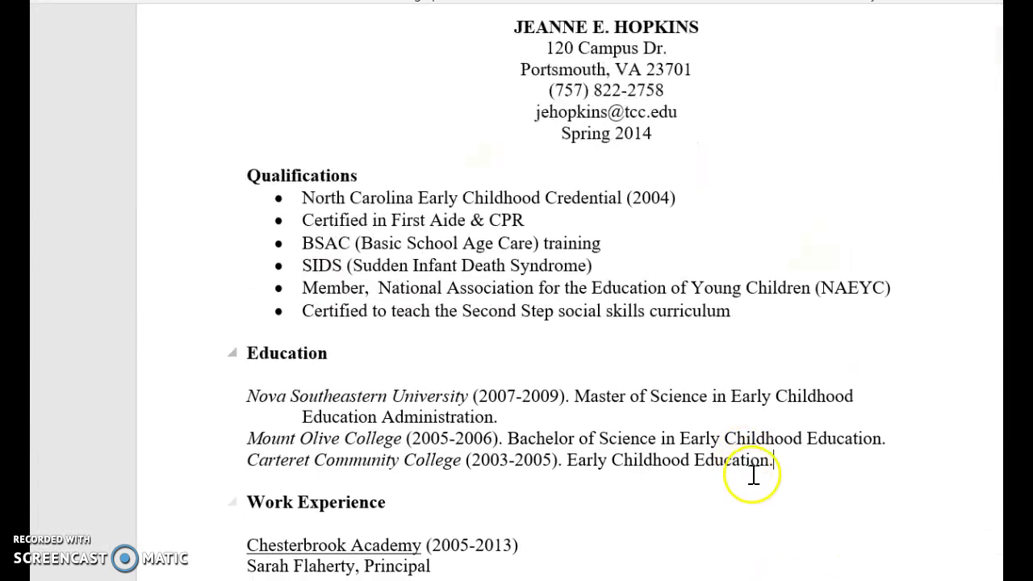
pyautogui.scroll(-3, 762, 475)
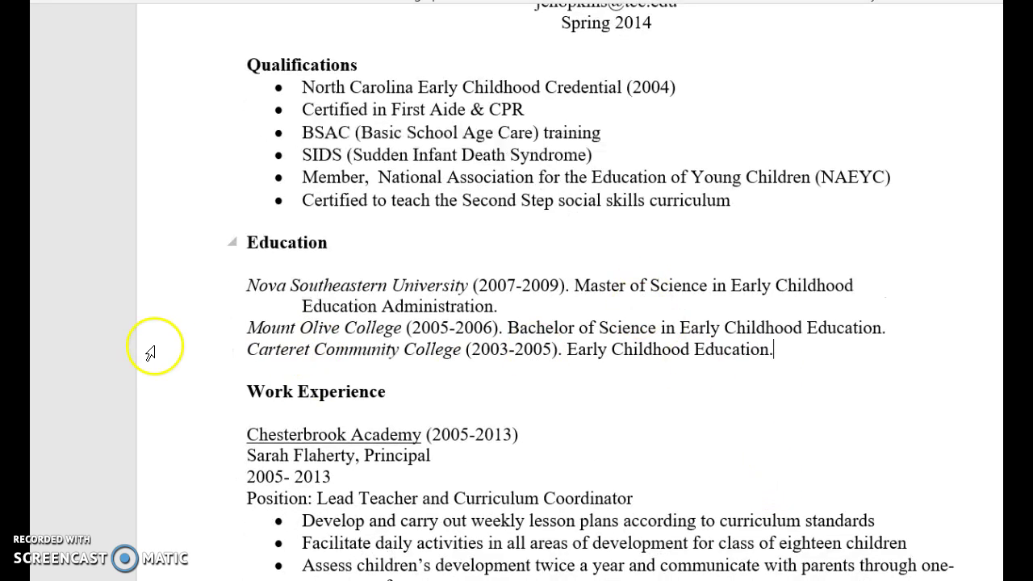
pyautogui.click(853, 355)
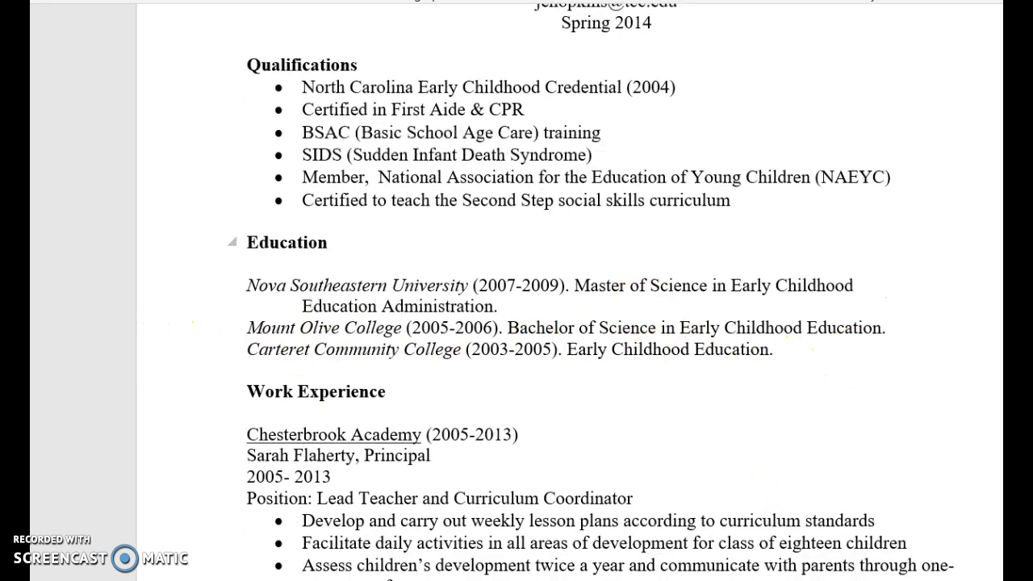
pyautogui.press('Return')
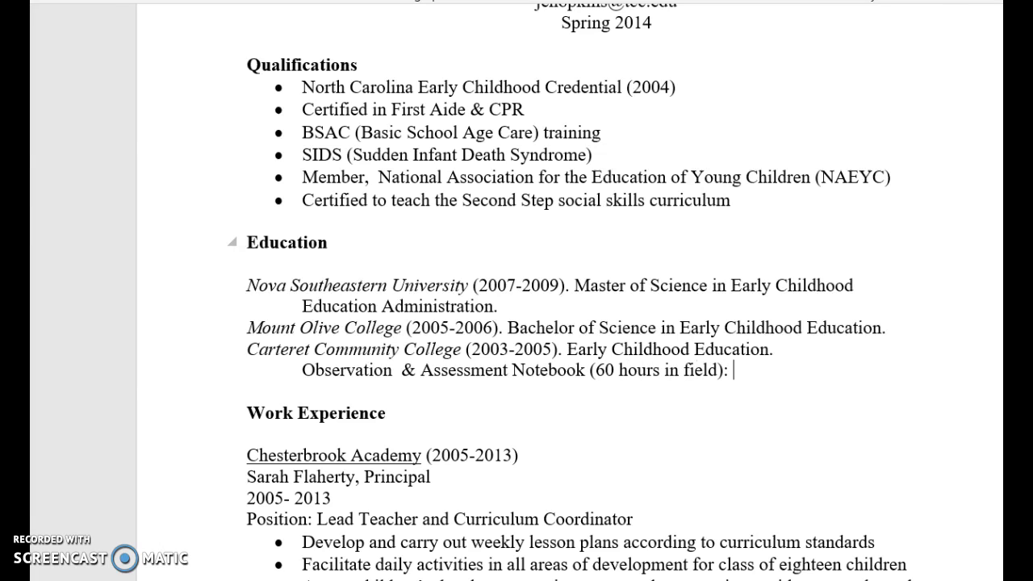
pyautogui.press('Return')
pyautogui.press('BackSpace')
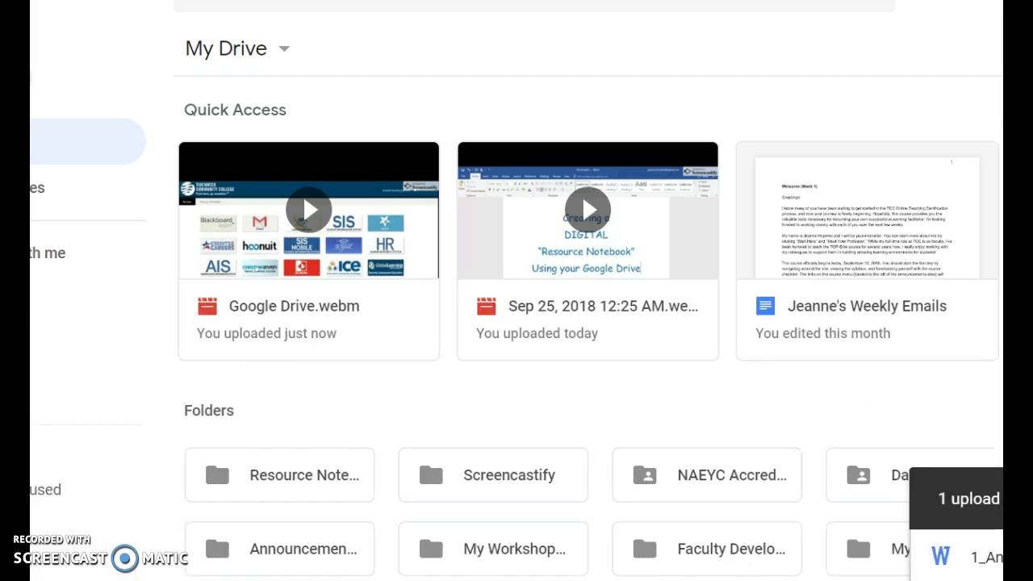
# Switch on the Resource Notebook folder's shareable link so anyone at Virginia's Community Colleges can view it.
pyautogui.click(327, 468)
pyautogui.click(420, 109)
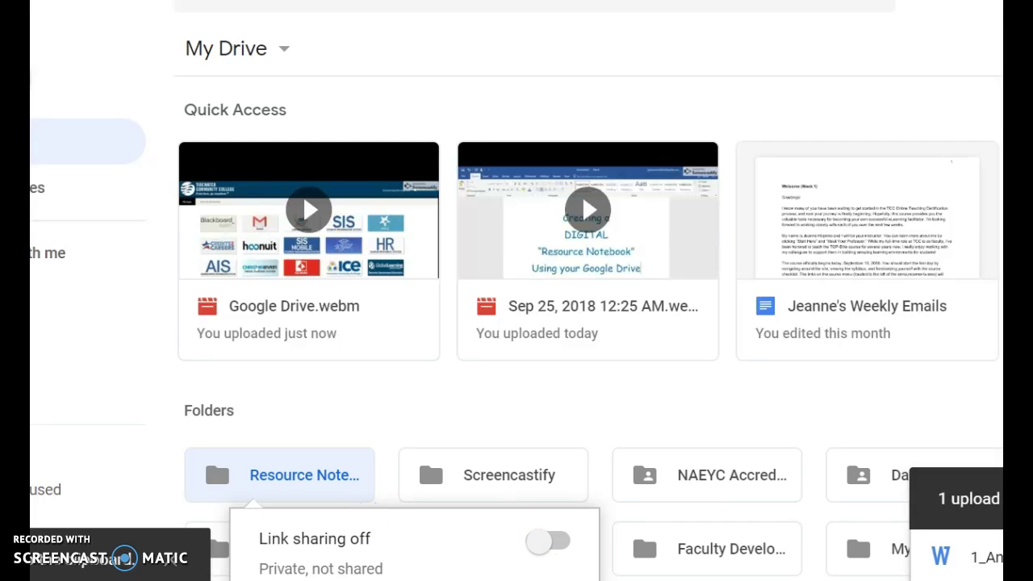
pyautogui.click(992, 570)
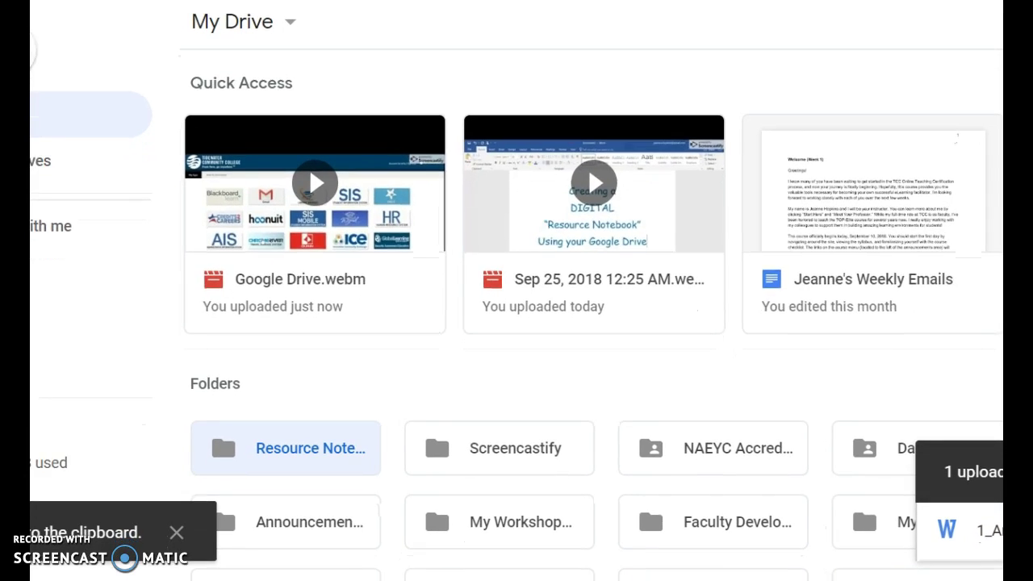
pyautogui.click(407, 499)
pyautogui.rightClick(316, 436)
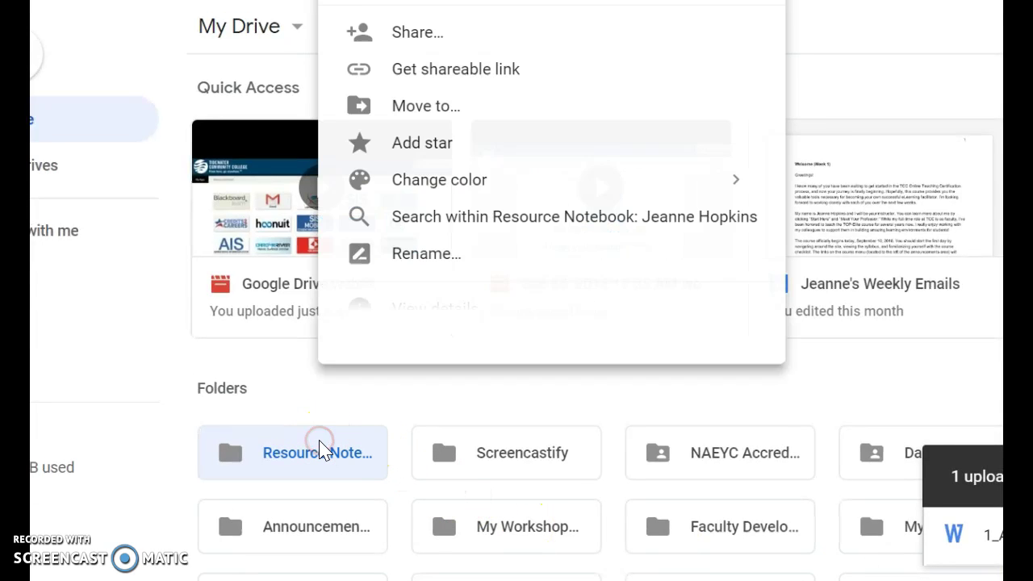
pyautogui.click(451, 72)
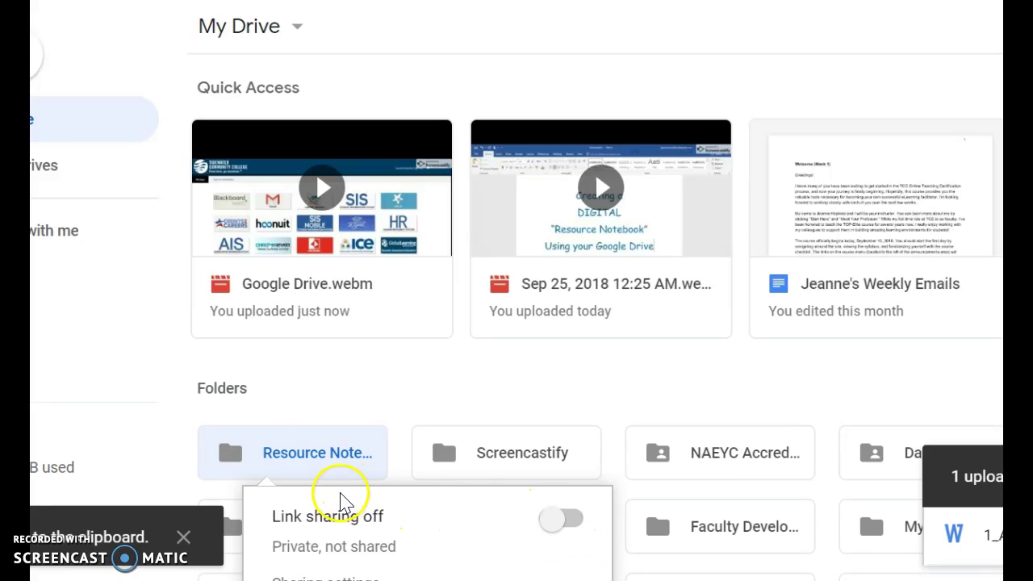
pyautogui.click(565, 518)
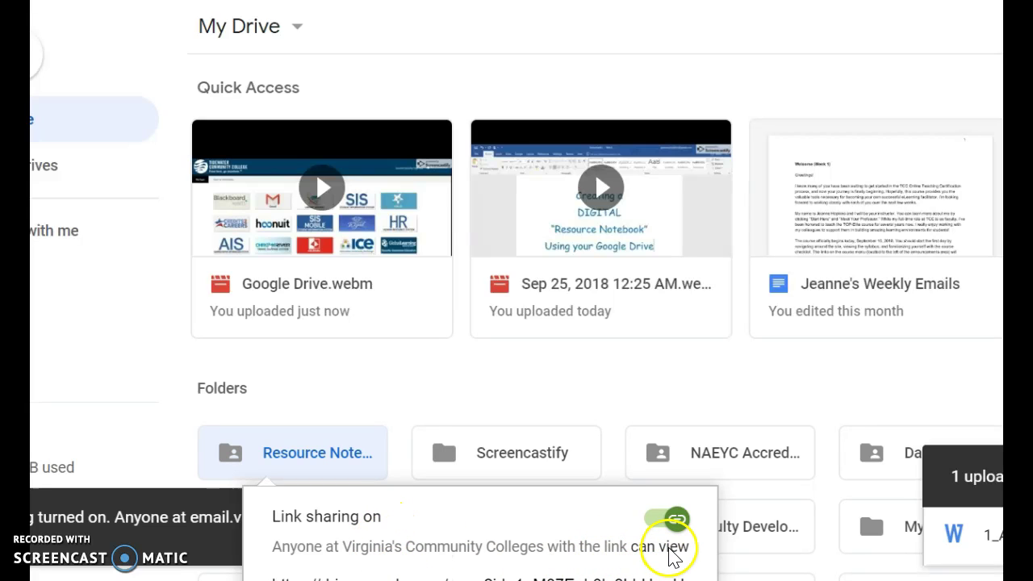
pyautogui.click(527, 556)
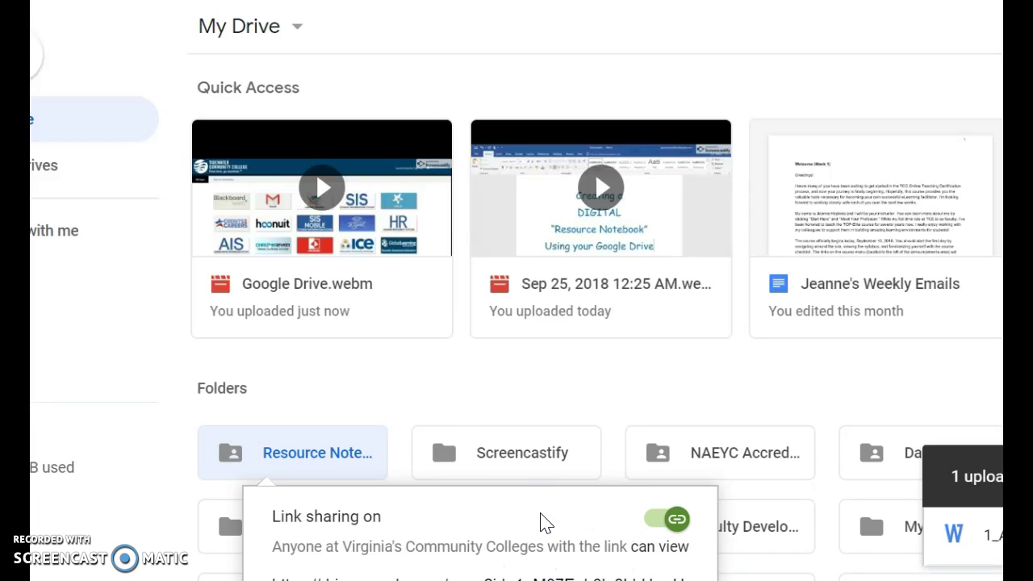
pyautogui.rightClick(329, 453)
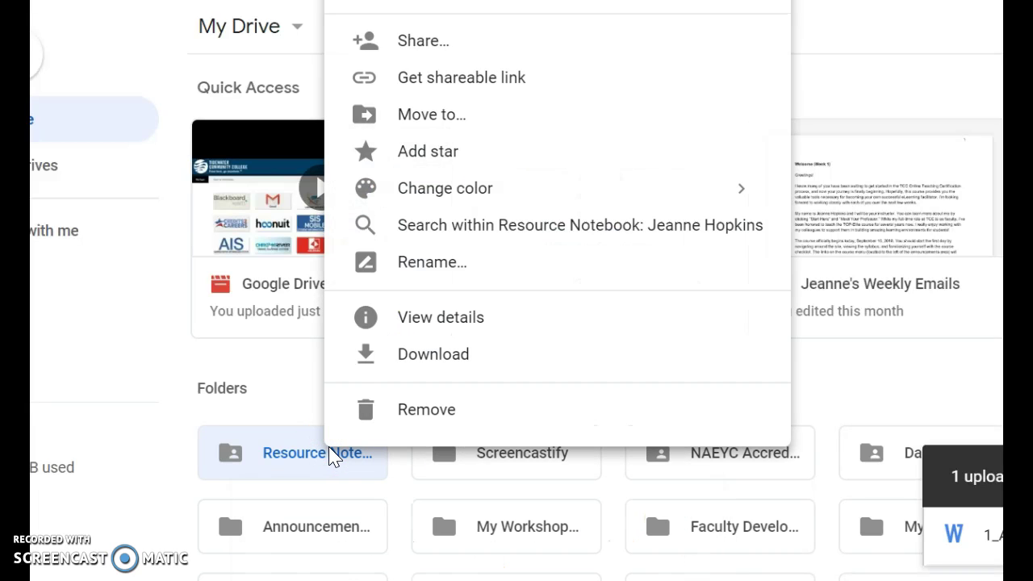
# Set the folder link to 'Anyone with the link' with 'Can view' access, save, and copy it.
pyautogui.click(487, 47)
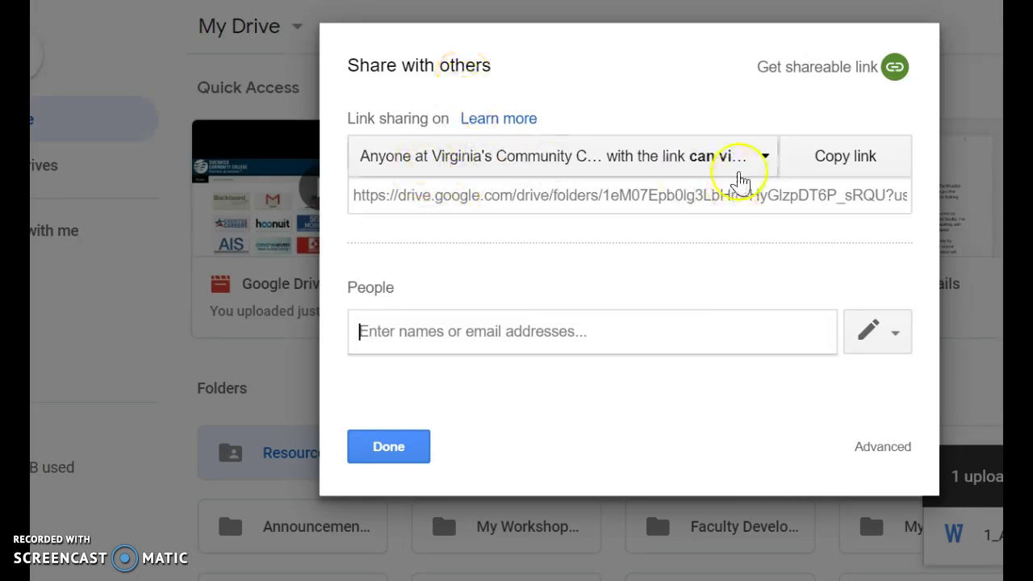
pyautogui.click(756, 160)
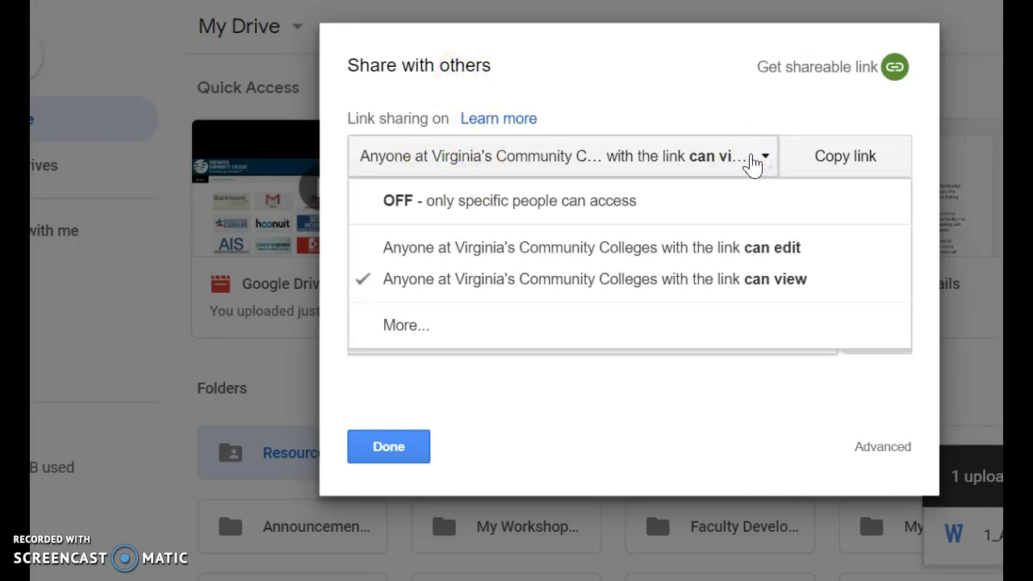
pyautogui.click(454, 324)
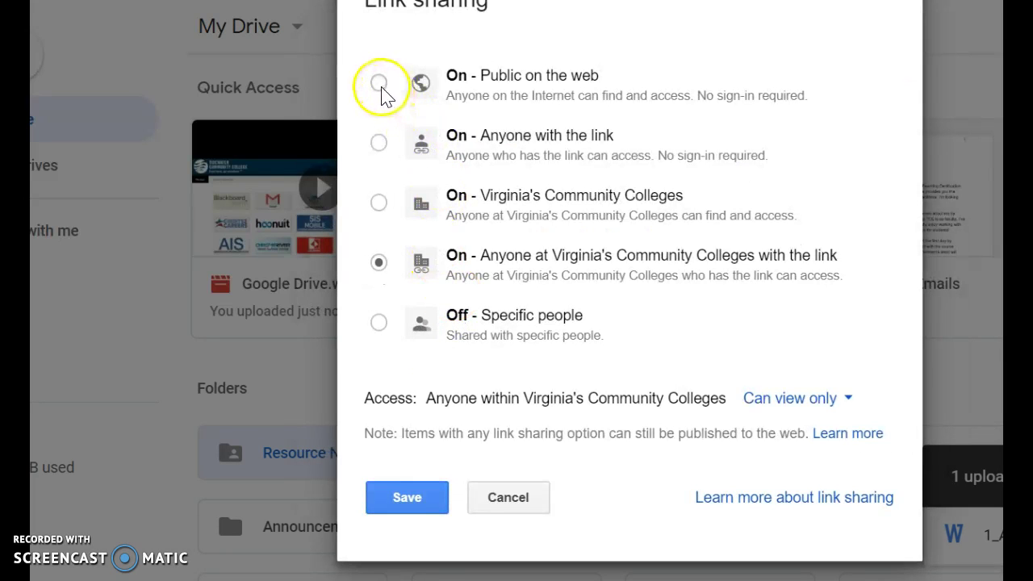
pyautogui.click(378, 143)
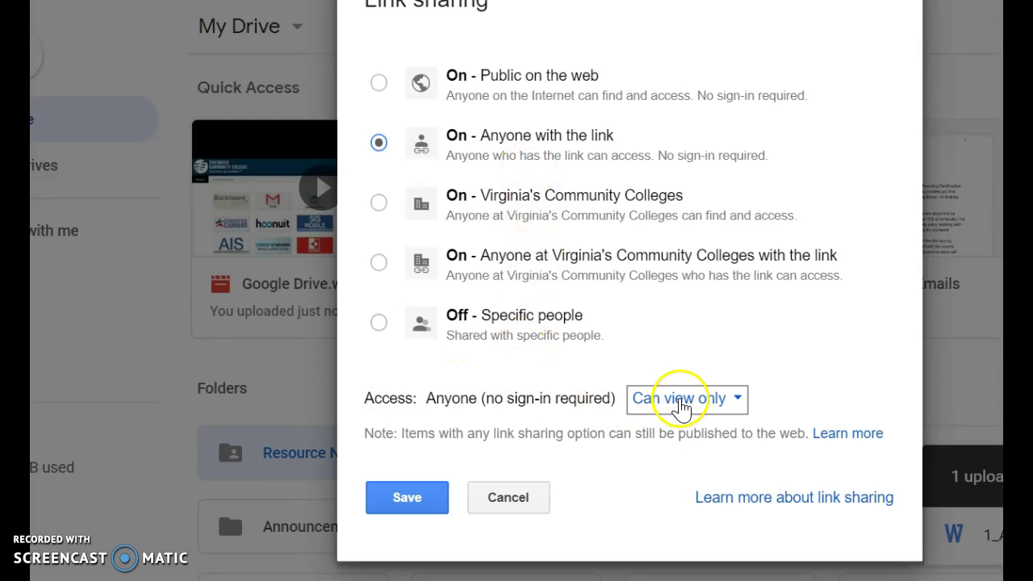
pyautogui.click(680, 401)
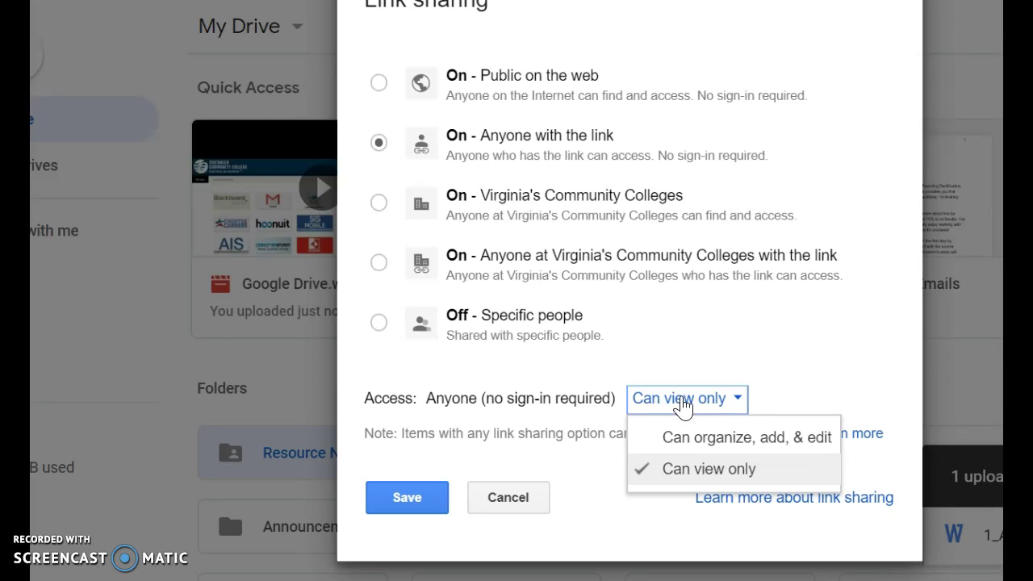
pyautogui.click(683, 404)
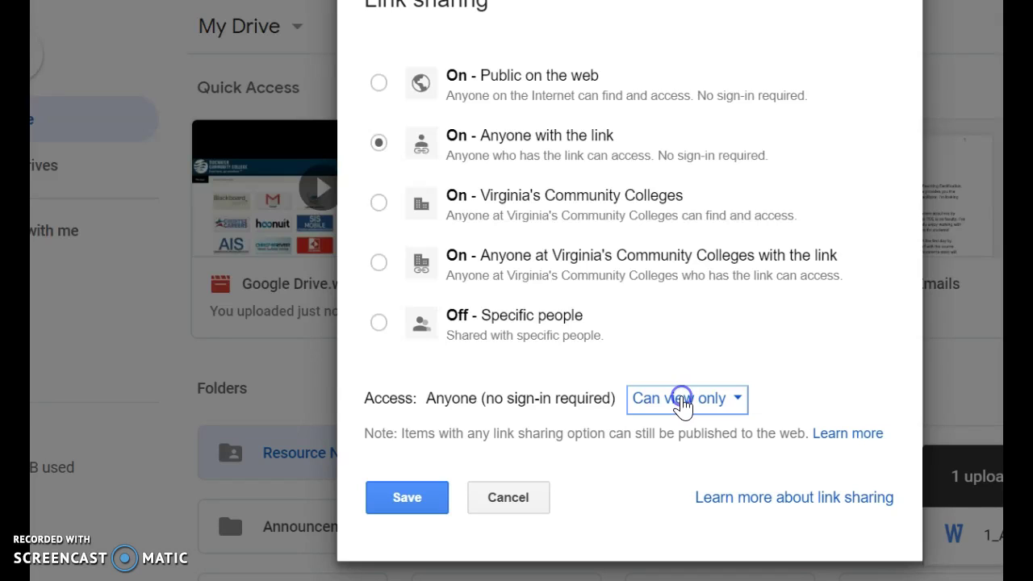
pyautogui.click(398, 506)
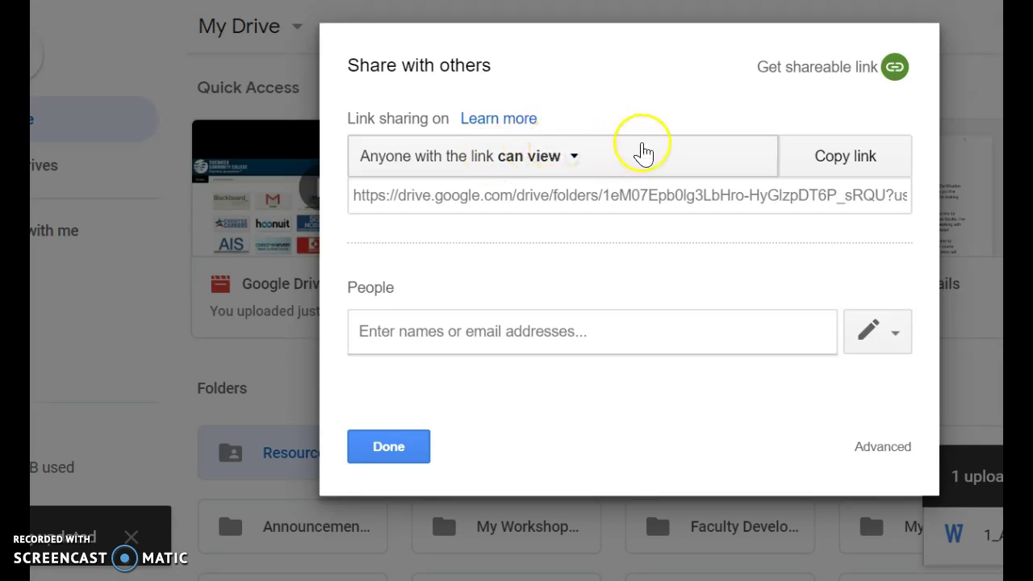
pyautogui.click(841, 151)
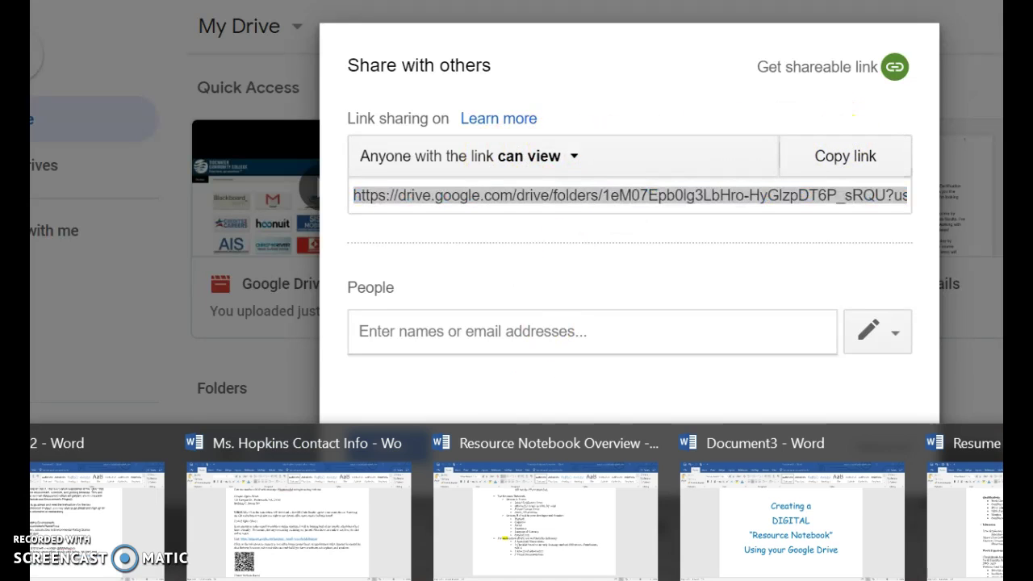
# Paste the Drive folder URL on a new line under the notebook line, indented with Tab.
pyautogui.click(984, 551)
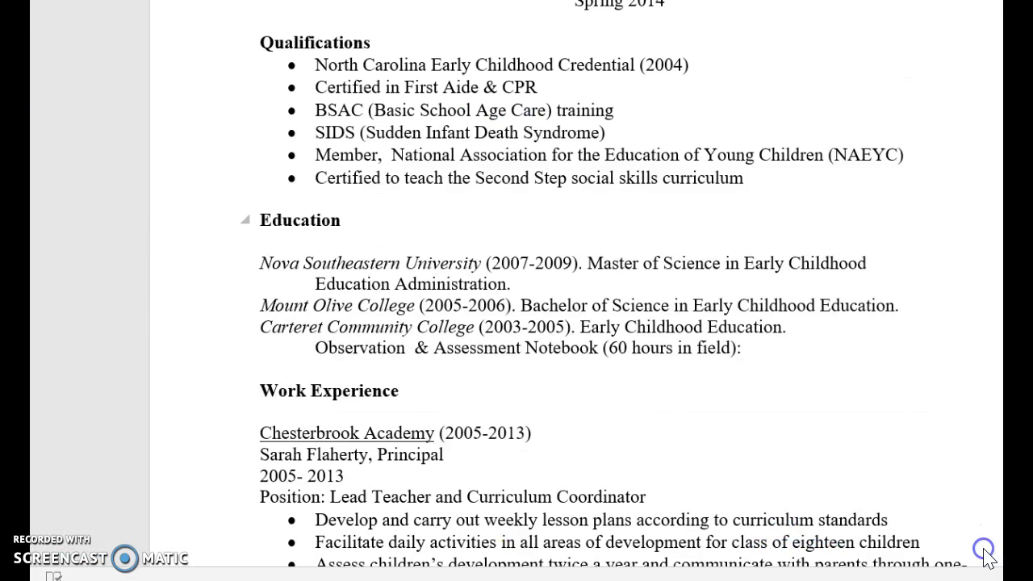
pyautogui.click(777, 346)
pyautogui.press('Return')
pyautogui.hotkey('ctrl', 'v')
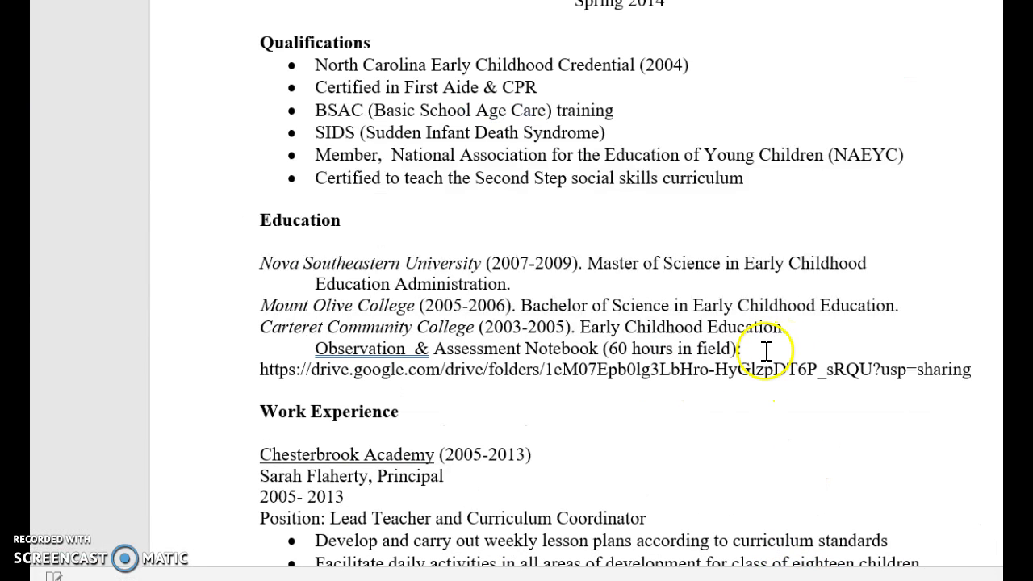
pyautogui.press('Return')
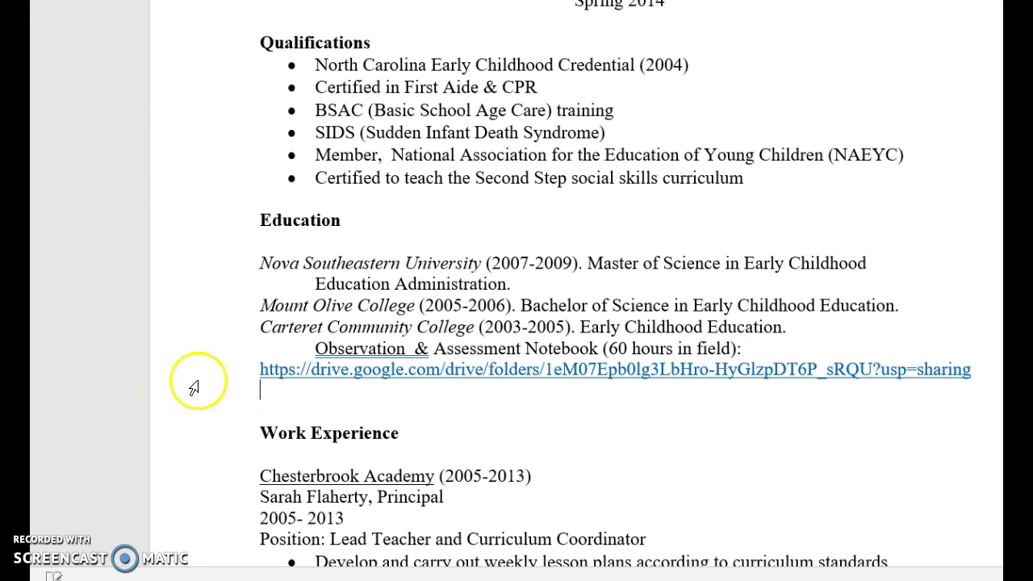
pyautogui.click(261, 371)
pyautogui.press('Tab')
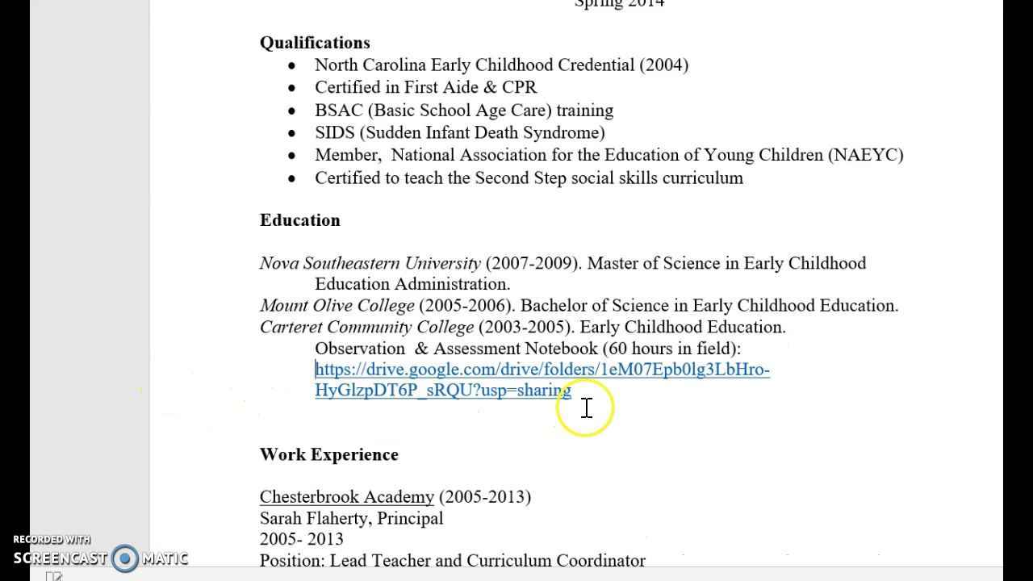
# Type 'click here' at the end of the notebook line after 'field):'.
pyautogui.click(697, 443)
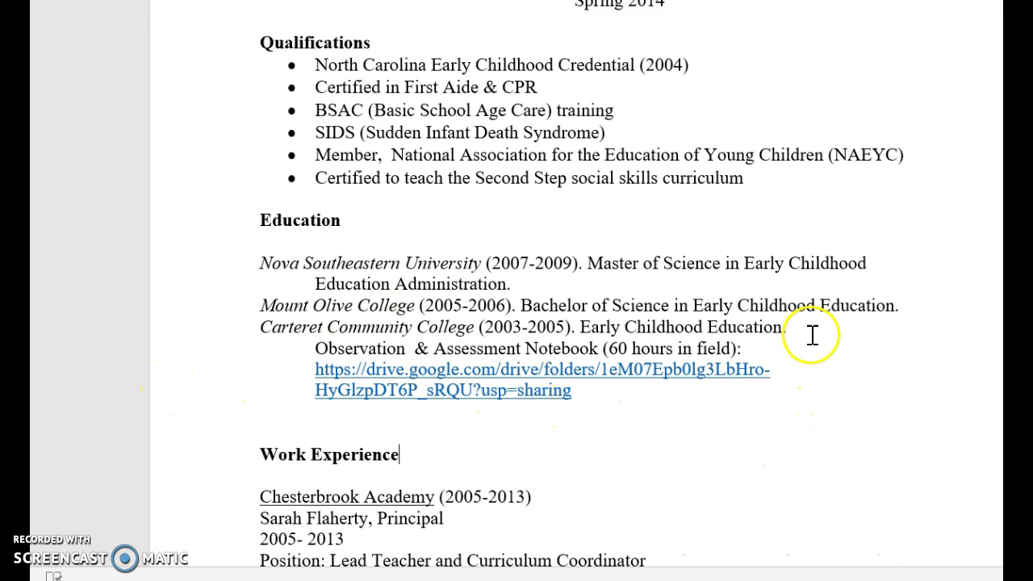
pyautogui.click(780, 349)
pyautogui.write('click here')
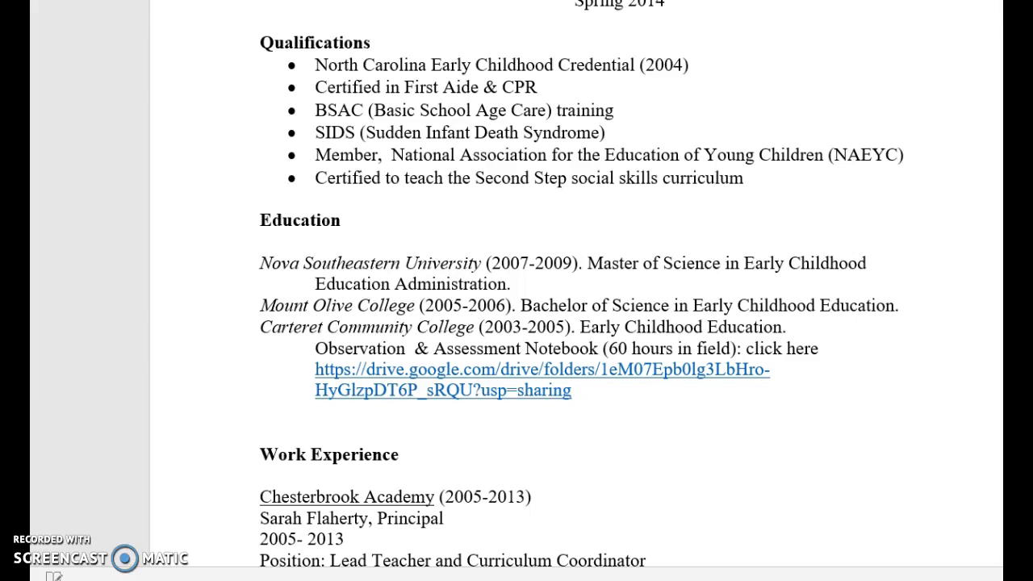
# Hyperlink the words 'click here' to the pasted Drive folder address.
pyautogui.click(801, 349)
pyautogui.moveTo(801, 349); pyautogui.dragTo(762, 349)
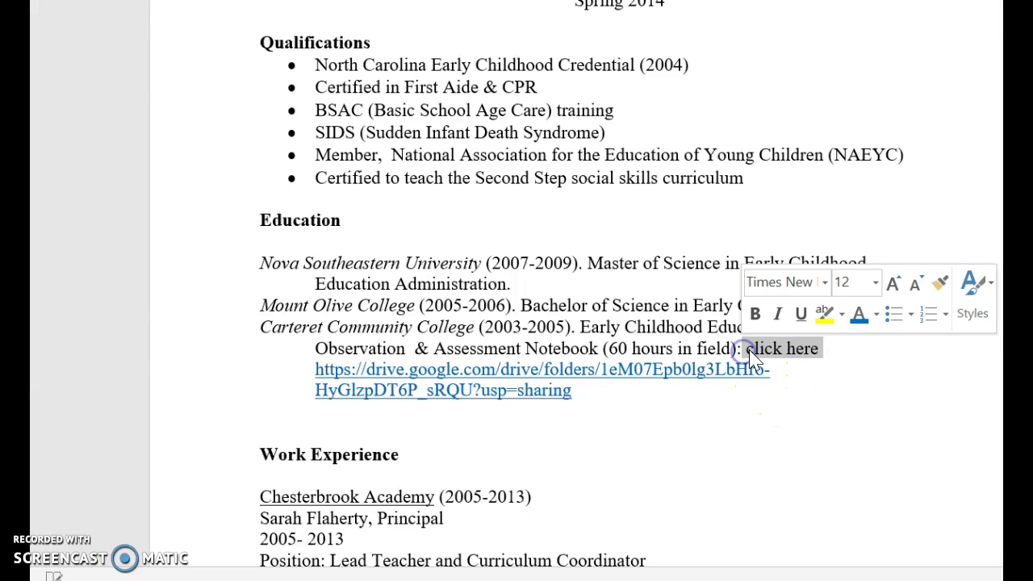
pyautogui.rightClick(744, 350)
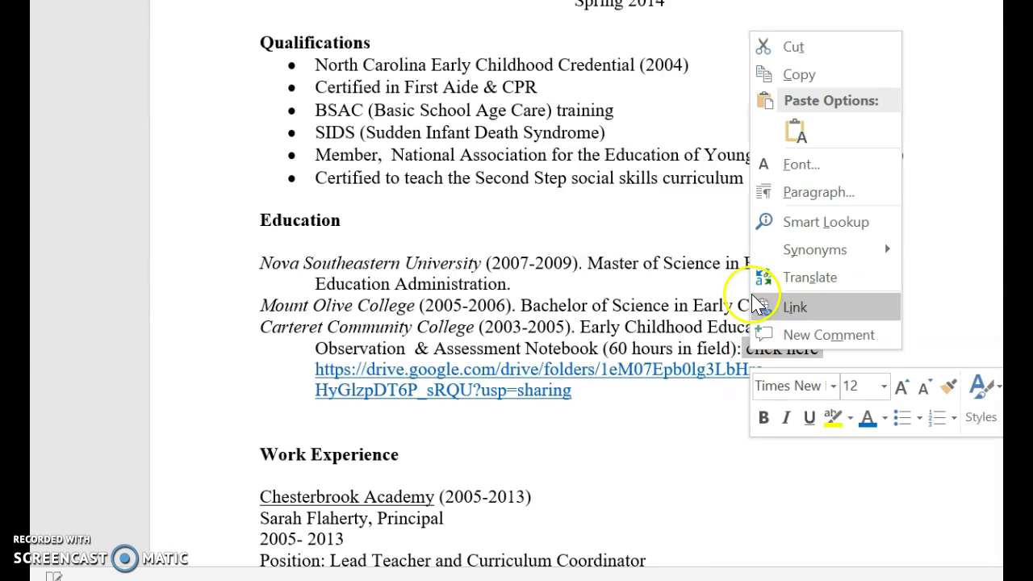
pyautogui.click(777, 306)
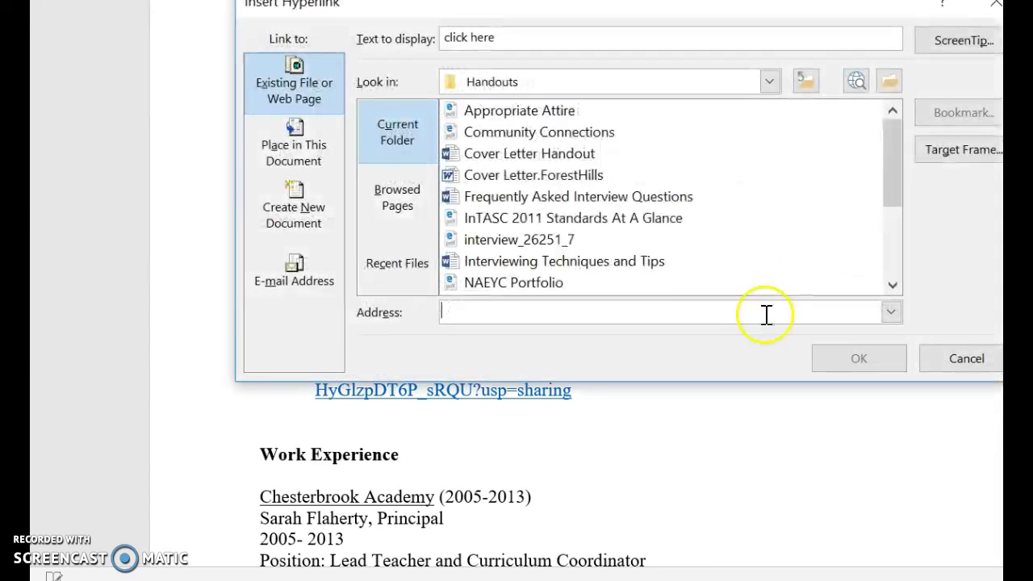
pyautogui.hotkey('ctrl', 'v')
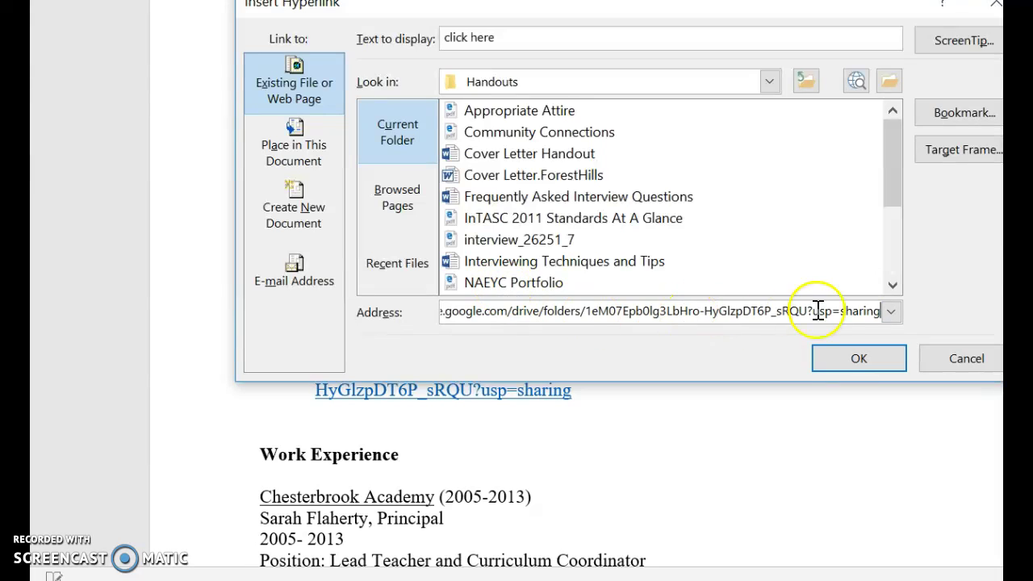
pyautogui.click(859, 358)
# Delete the leftover raw folder URL below the notebook line.
pyautogui.click(699, 415)
pyautogui.moveTo(574, 391); pyautogui.dragTo(302, 395)
pyautogui.press('Delete')
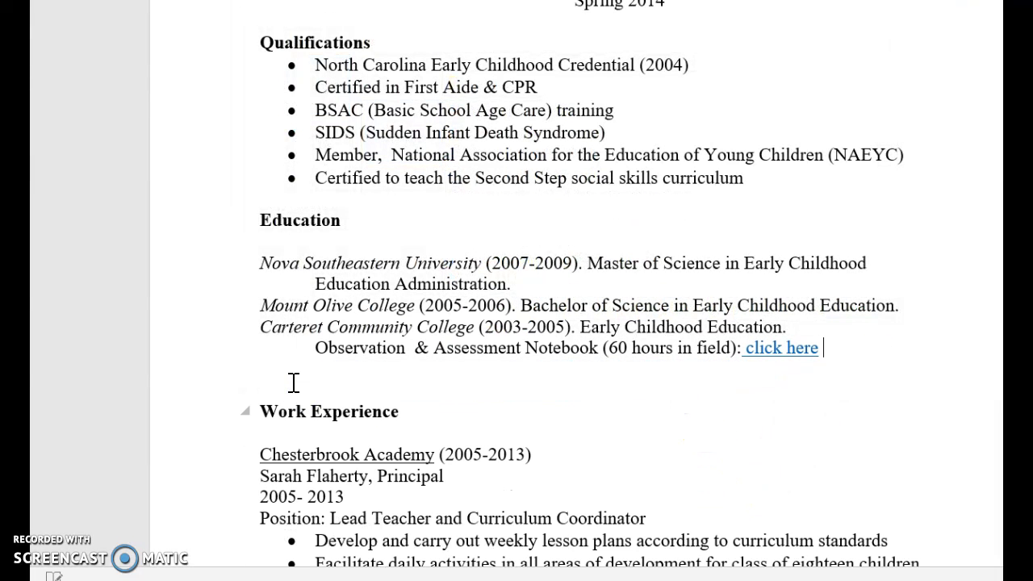
pyautogui.click(807, 415)
# Close the Share with others dialog and the My Drive and Gmail tabs, then return to Word.
pyautogui.hotkey('alt', 'Tab')
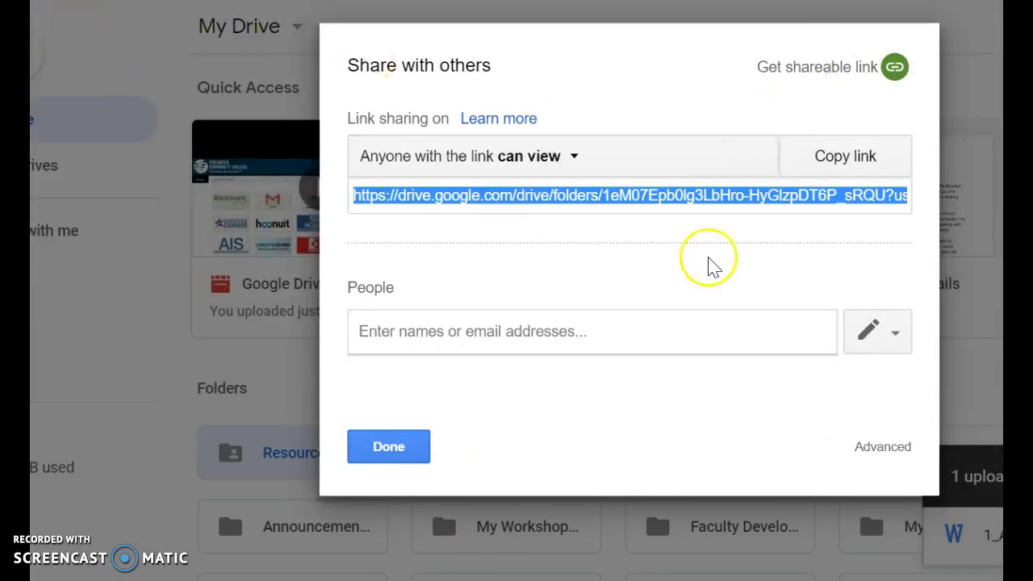
pyautogui.click(394, 452)
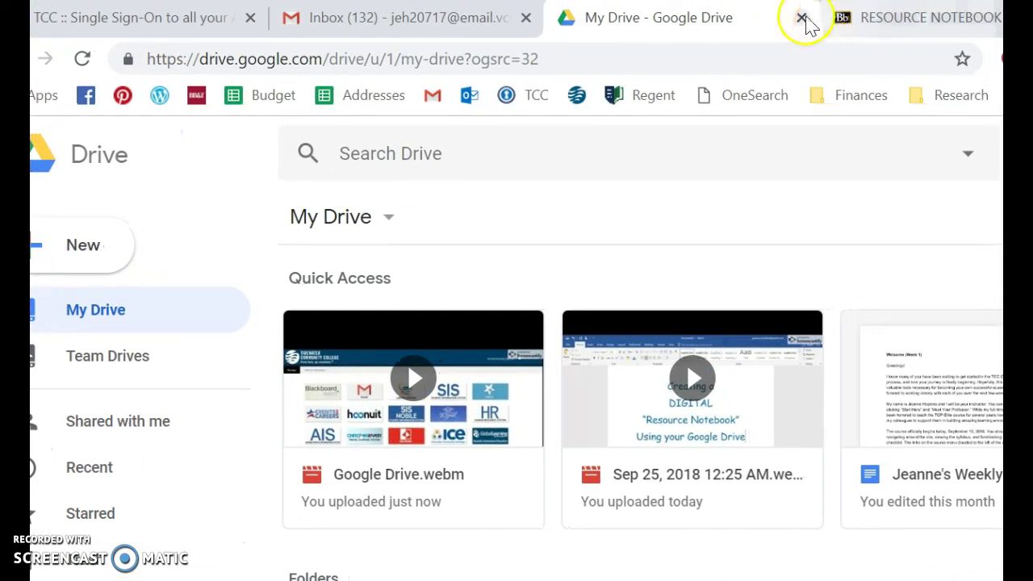
pyautogui.click(801, 17)
pyautogui.click(525, 17)
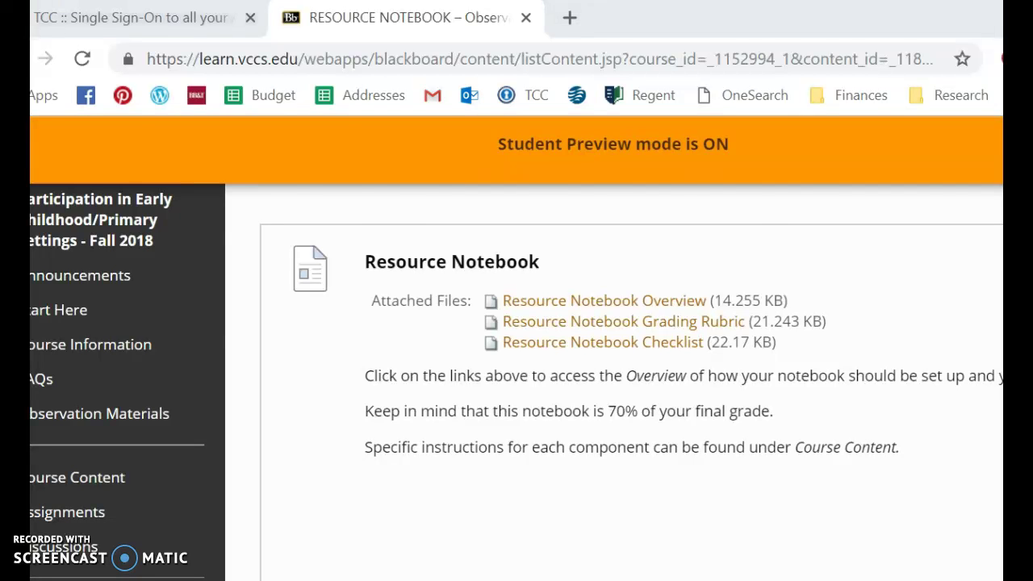
pyautogui.hotkey('alt', 'Tab')
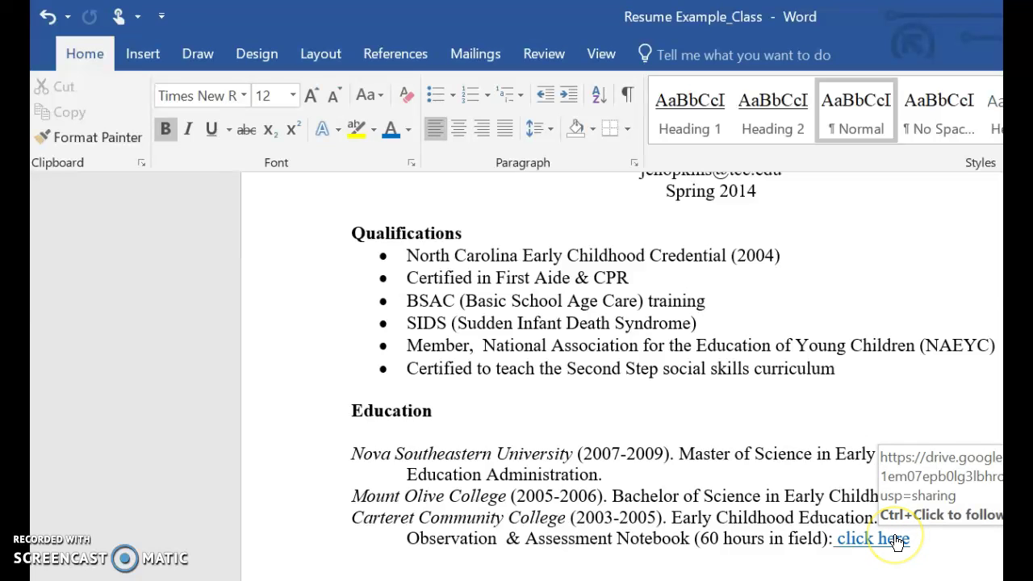
# Ctrl+click the 'click here' link in the Education section to test it in Chrome.
pyautogui.keyDown('ctrl'); pyautogui.click(897, 543); pyautogui.keyUp('ctrl')
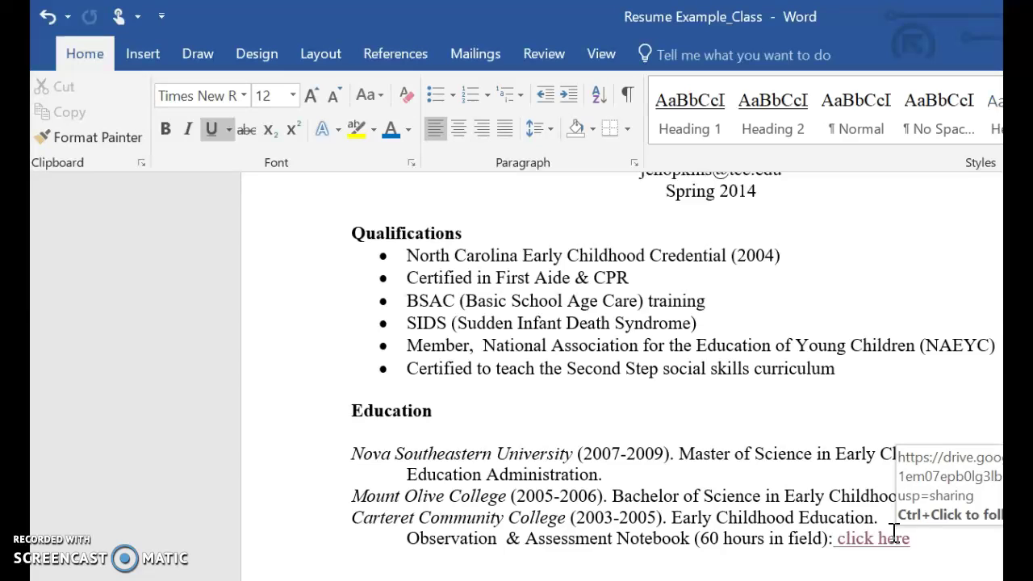
pyautogui.keyDown('ctrl'); pyautogui.click(894, 543); pyautogui.keyUp('ctrl')
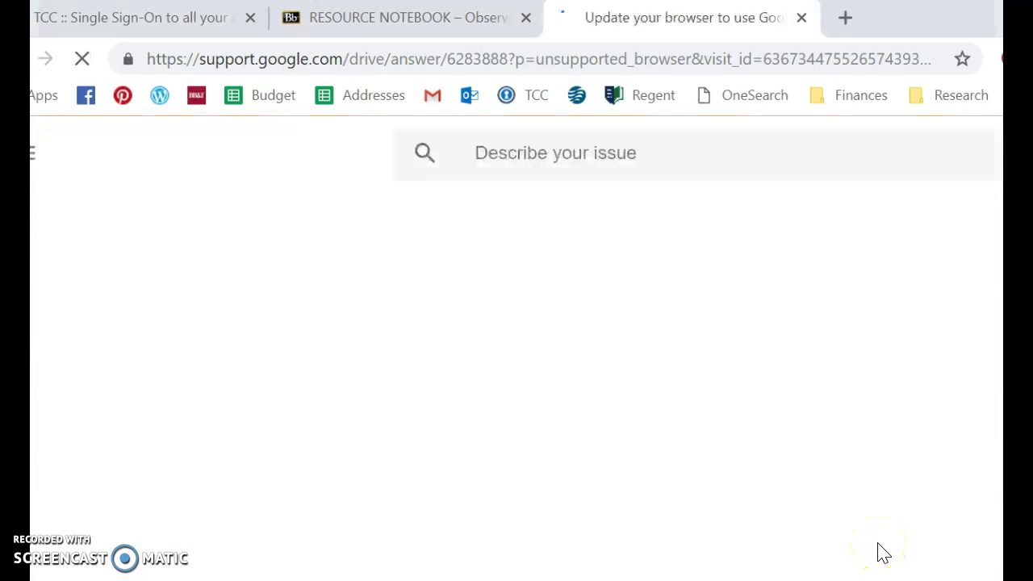
# Scroll through the 'Update your browser to use Google Drive' help page and its three options.
pyautogui.click(866, 551)
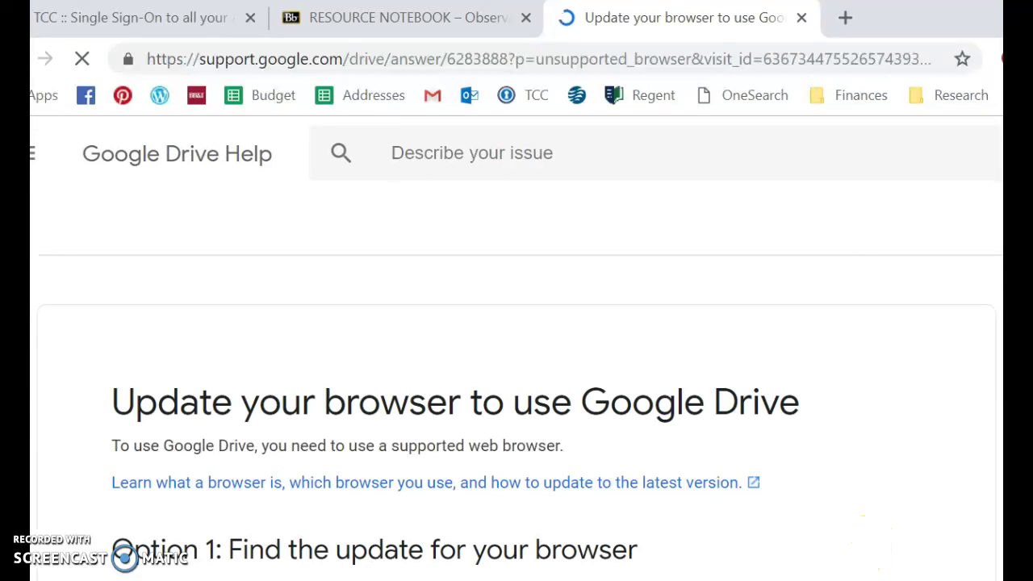
pyautogui.scroll(-3, 362, 310)
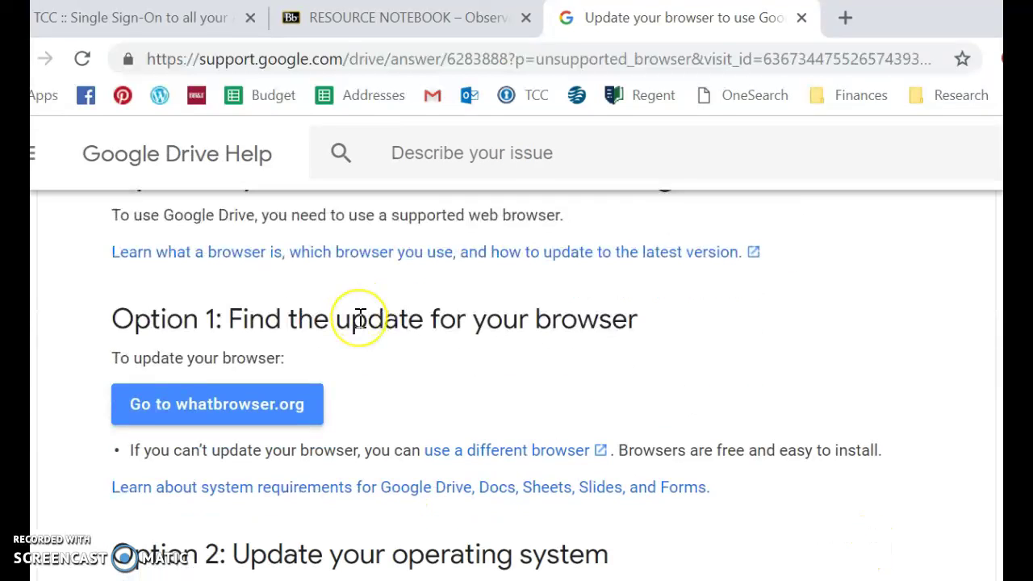
pyautogui.scroll(-9, 359, 323)
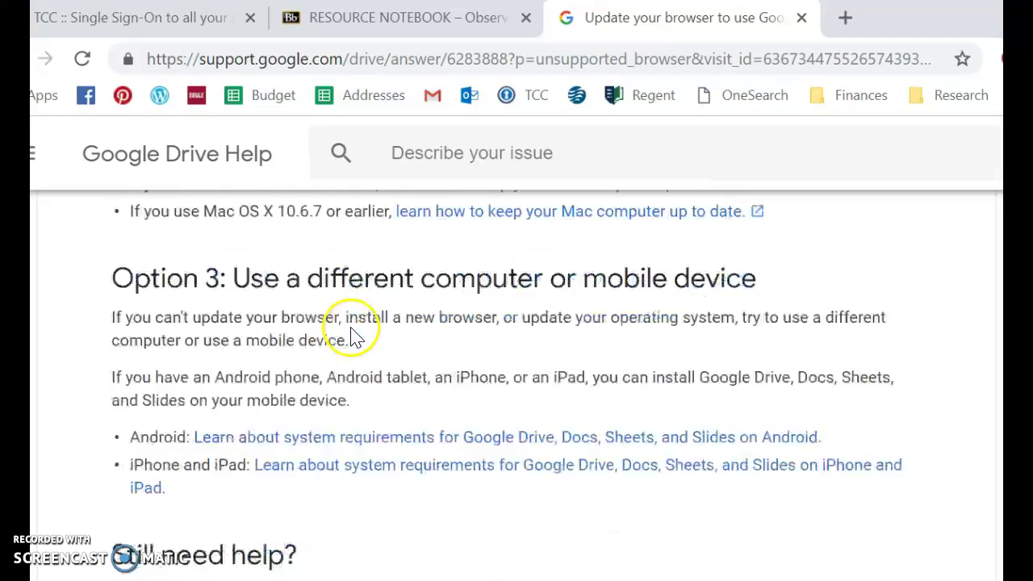
pyautogui.scroll(12, 347, 335)
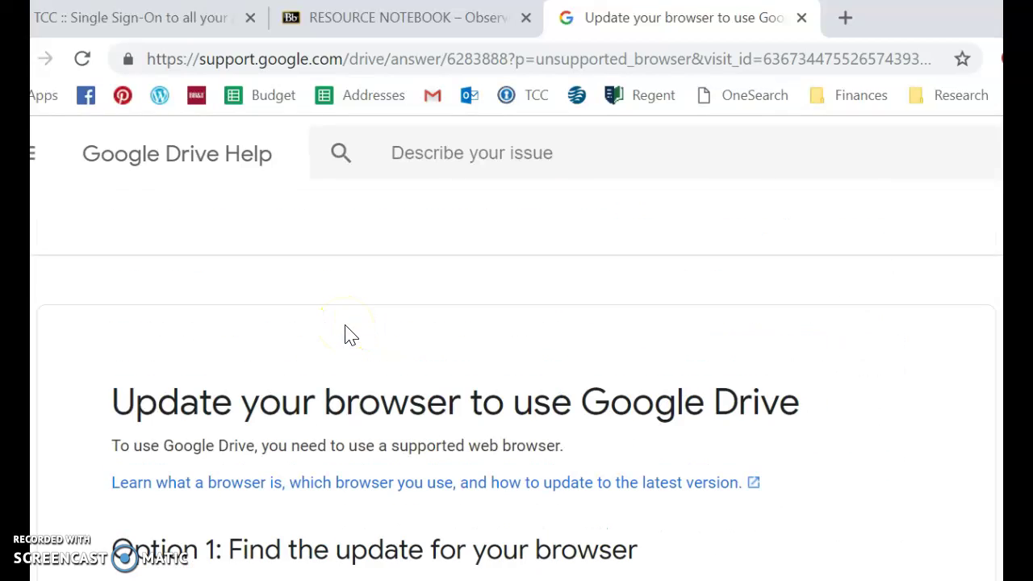
pyautogui.scroll(-2, 185, 557)
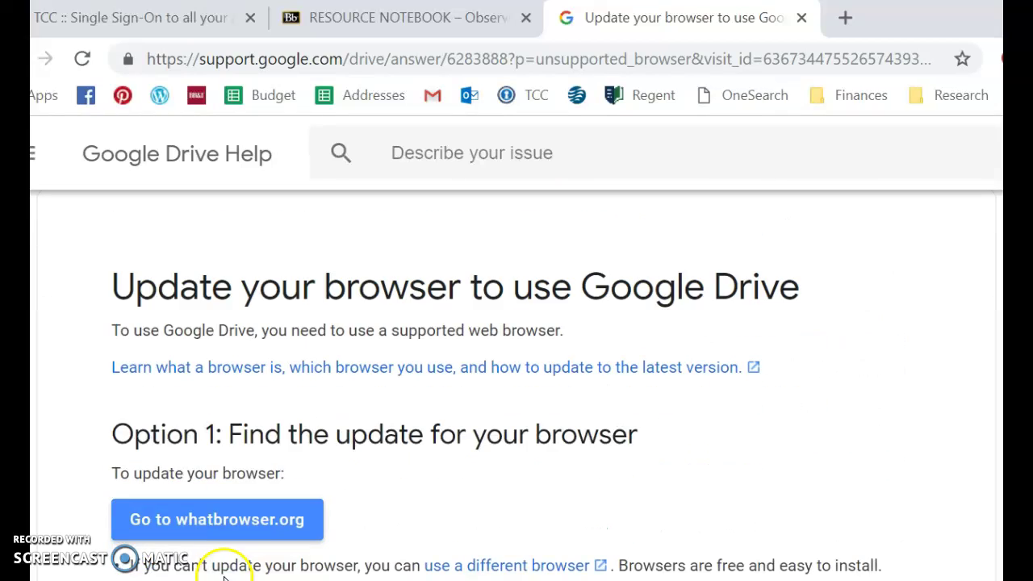
pyautogui.scroll(2, 194, 556)
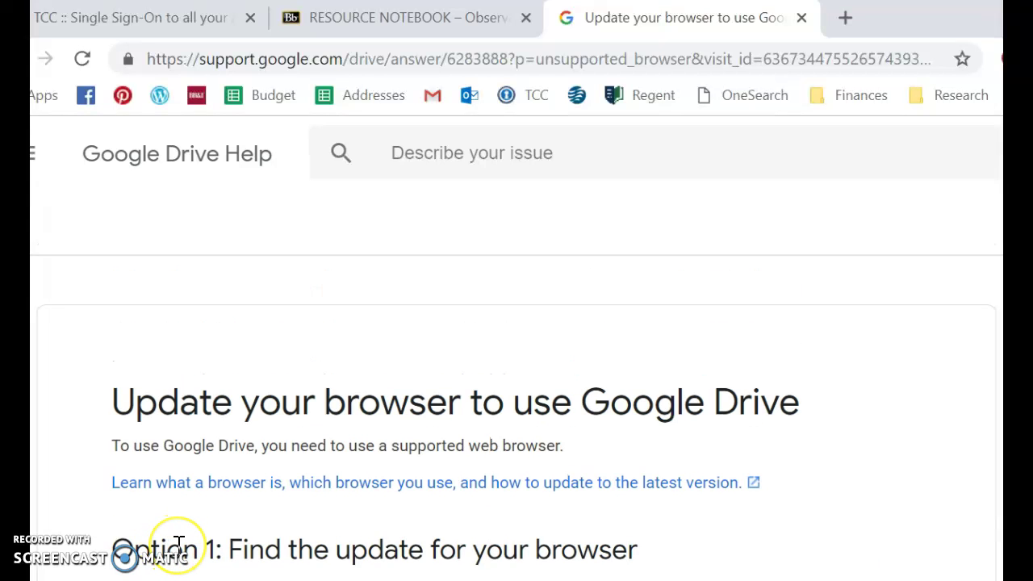
pyautogui.scroll(-8, 299, 274)
pyautogui.scroll(-3, 296, 276)
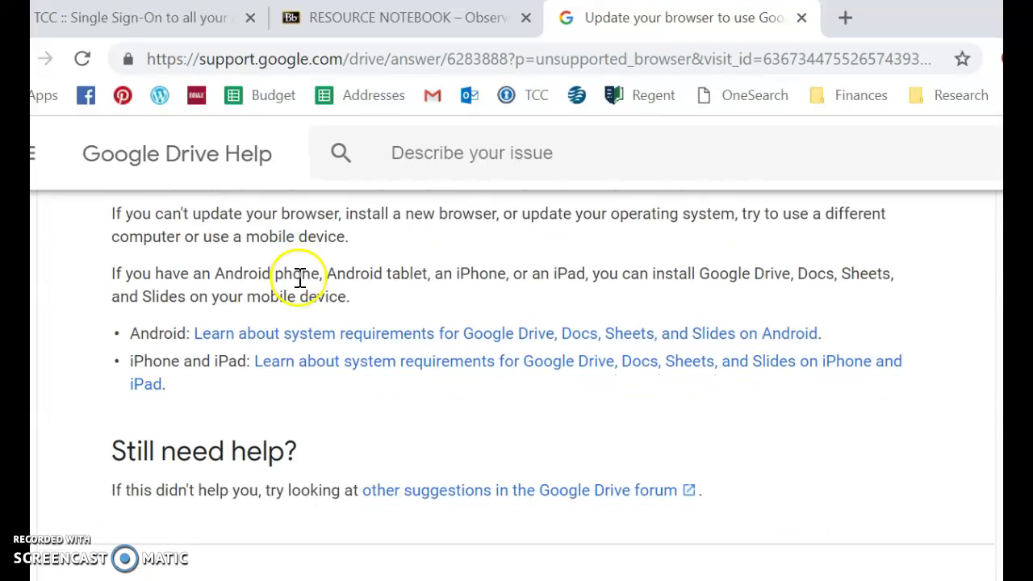
pyautogui.scroll(11, 339, 277)
pyautogui.scroll(2, 386, 279)
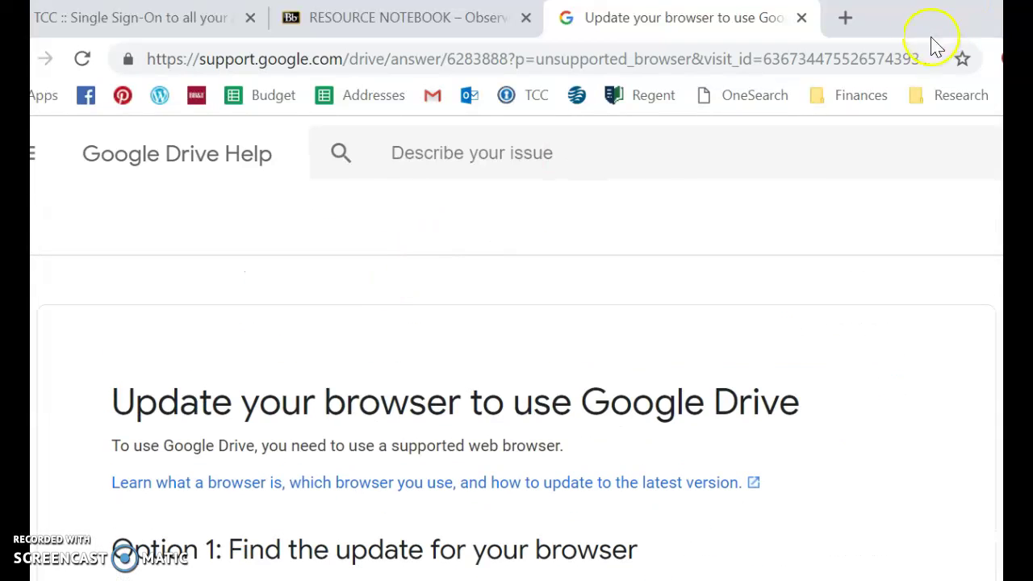
pyautogui.click(801, 17)
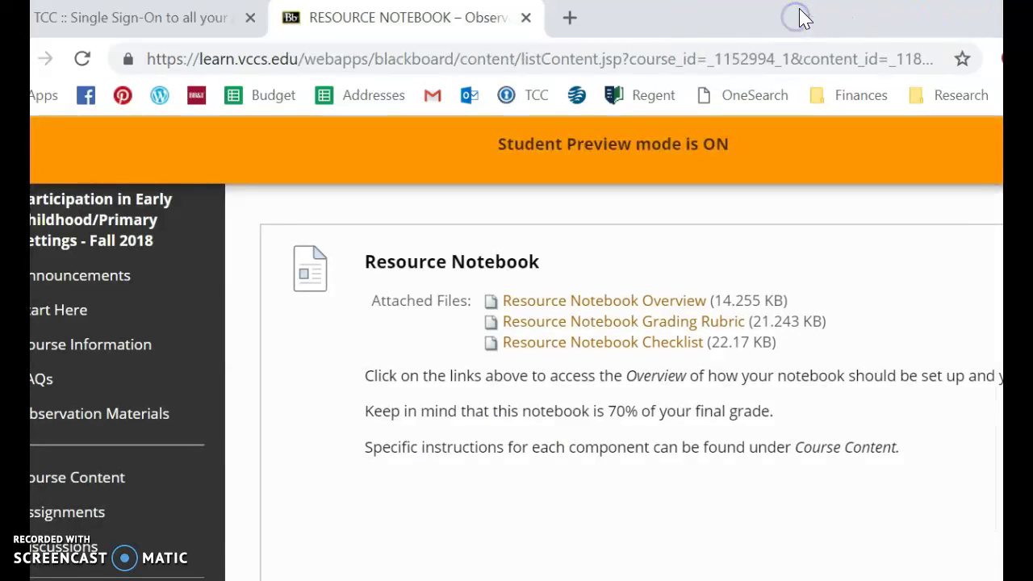